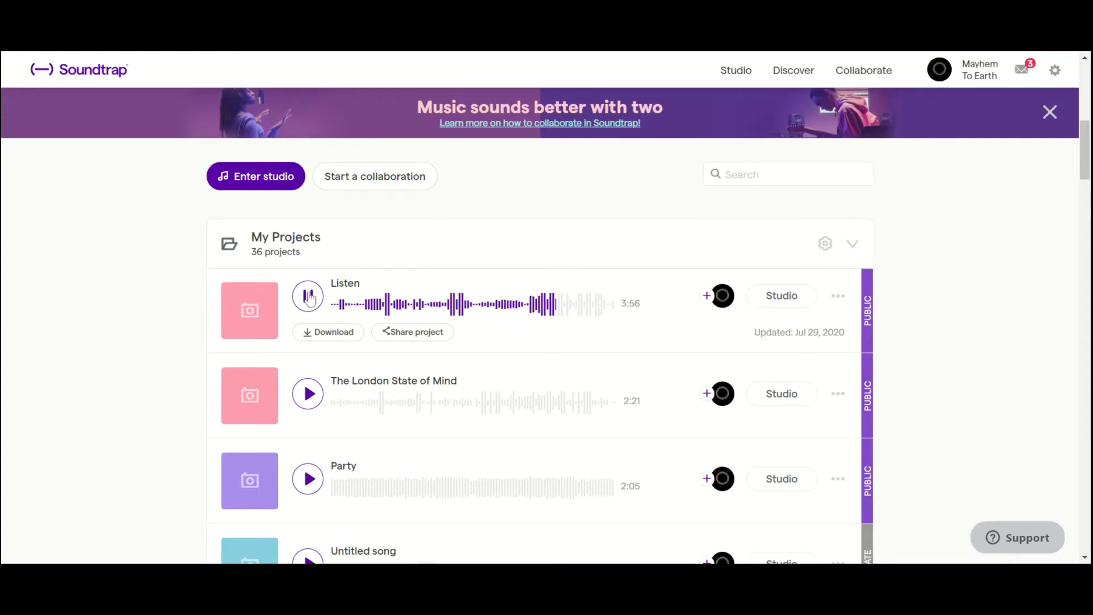
Step: Stop the Listen project's playback and preview the Party project from the project list
click(308, 296)
scroll(319, 307, down, 2)
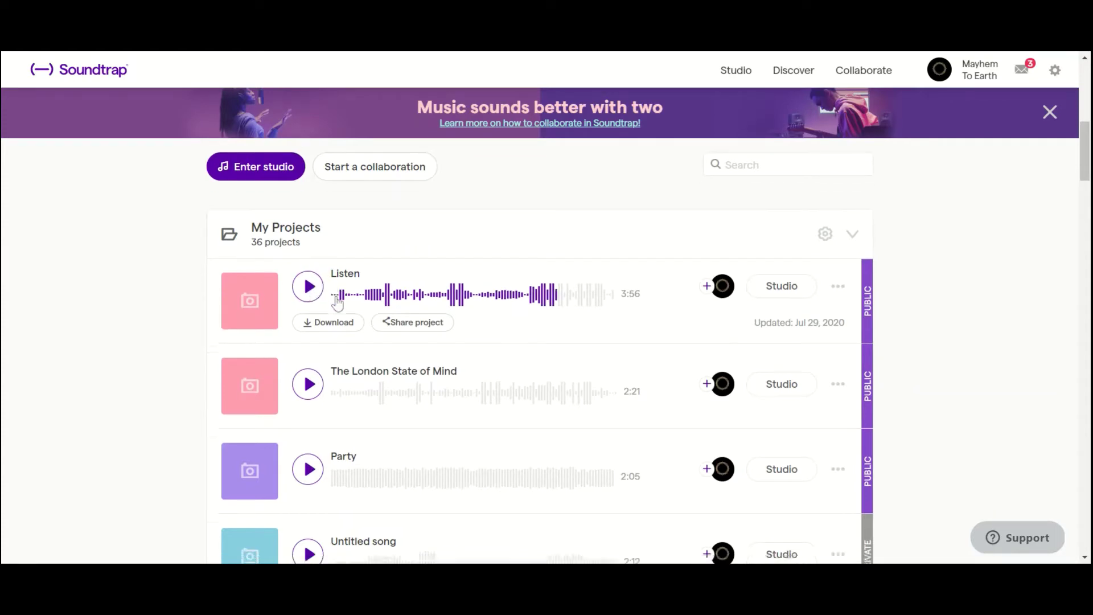
click(308, 327)
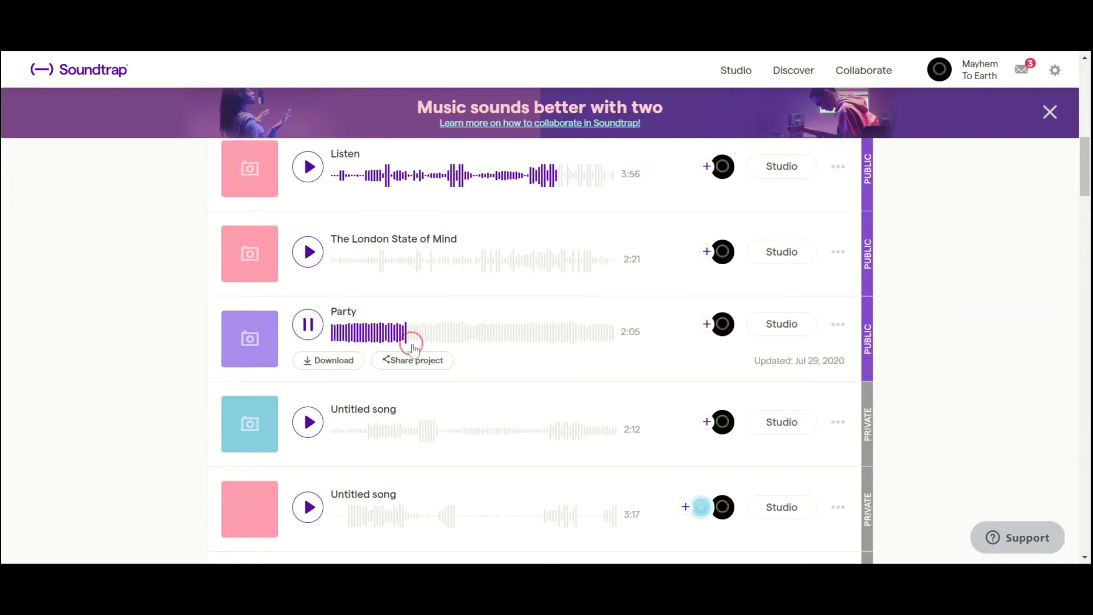
click(319, 327)
click(323, 328)
click(308, 325)
Step: Briefly play and stop the Lets Work project in the project list
scroll(357, 366, down, 3)
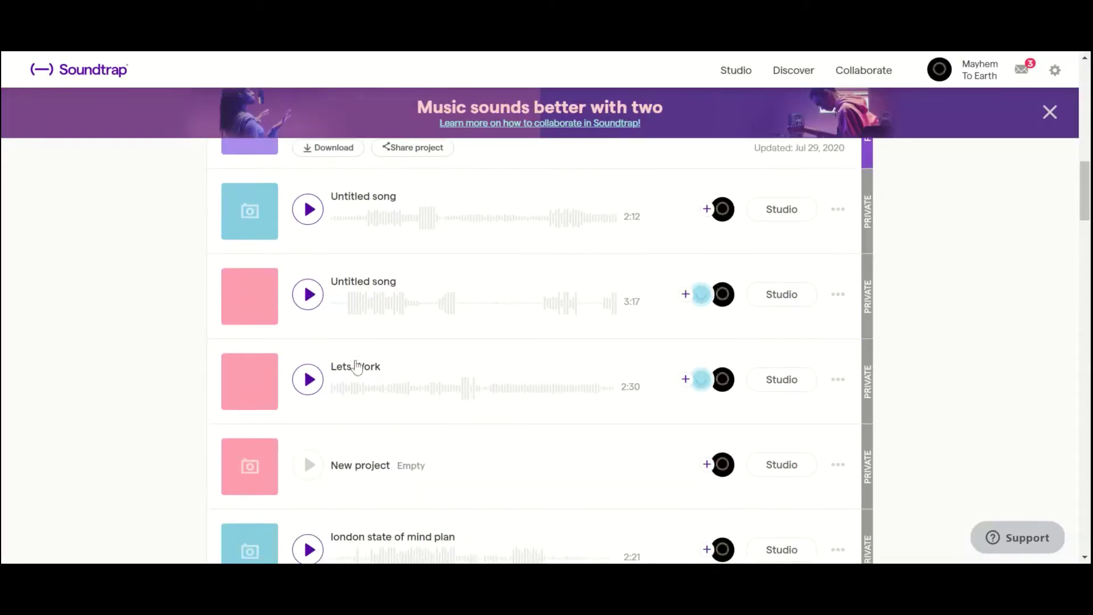
click(308, 380)
click(309, 380)
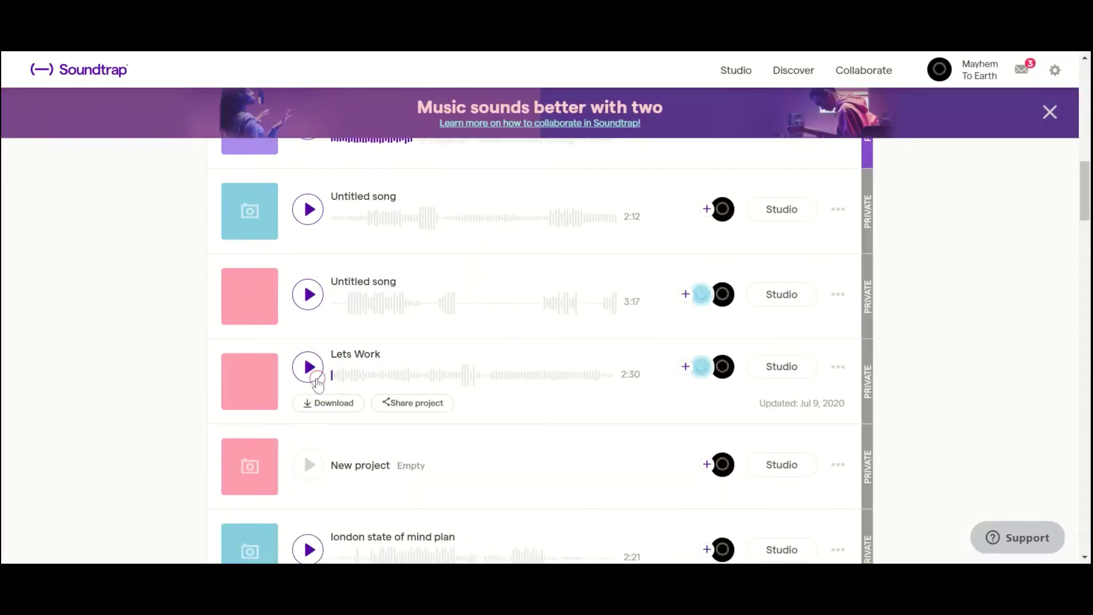
Step: Preview the Beautiful Creations (No words) project at several points along its waveform and stop its playback
scroll(330, 361, down, 5)
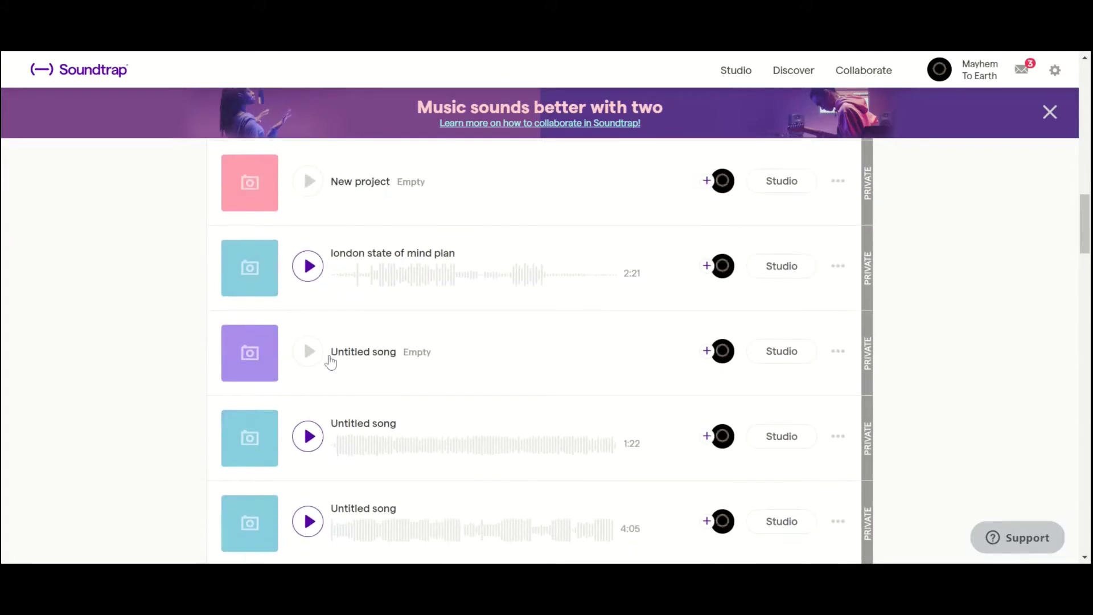
scroll(330, 362, down, 3)
scroll(331, 360, down, 3)
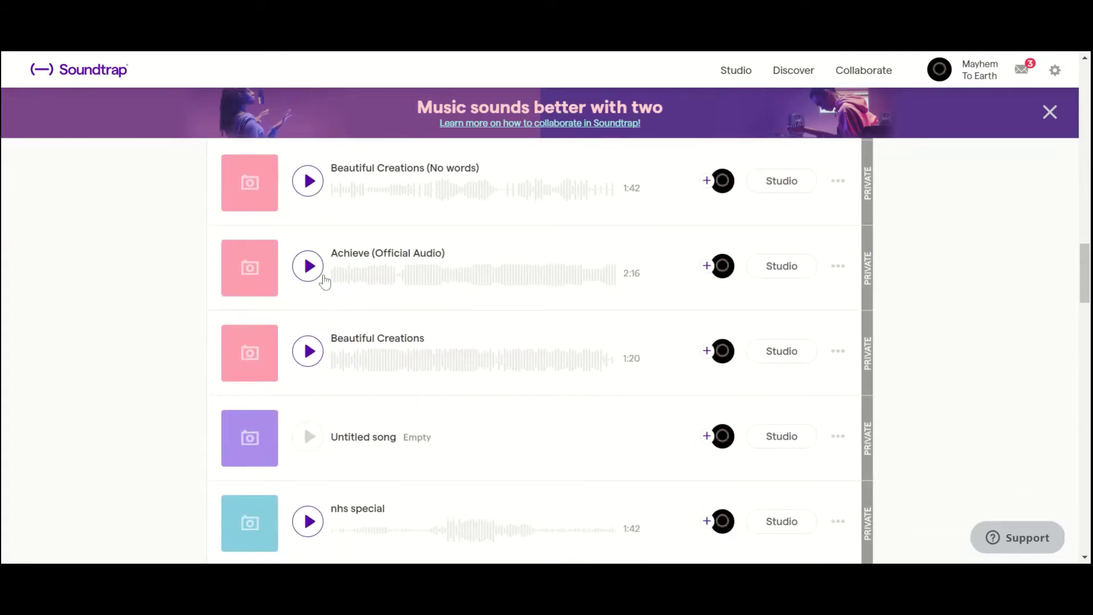
click(313, 189)
scroll(361, 285, up, 1)
click(385, 248)
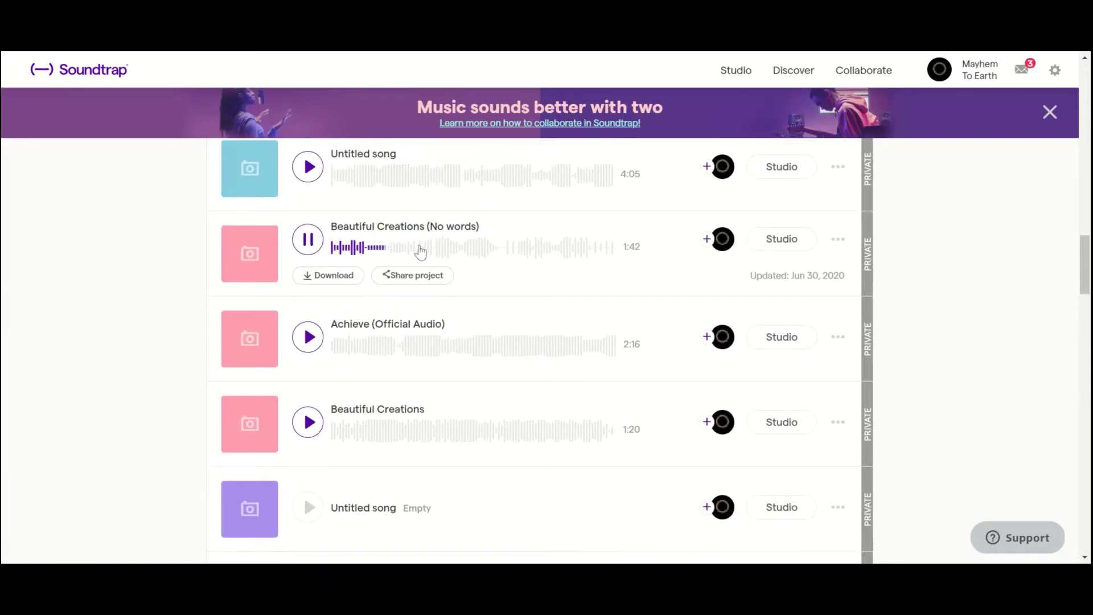
click(437, 248)
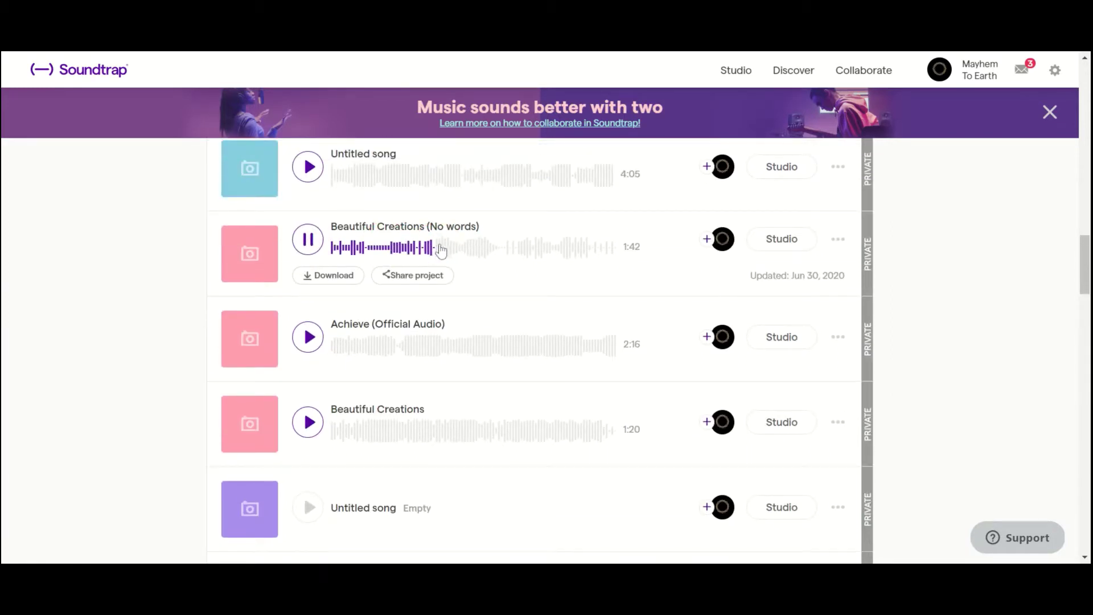
click(468, 248)
click(316, 244)
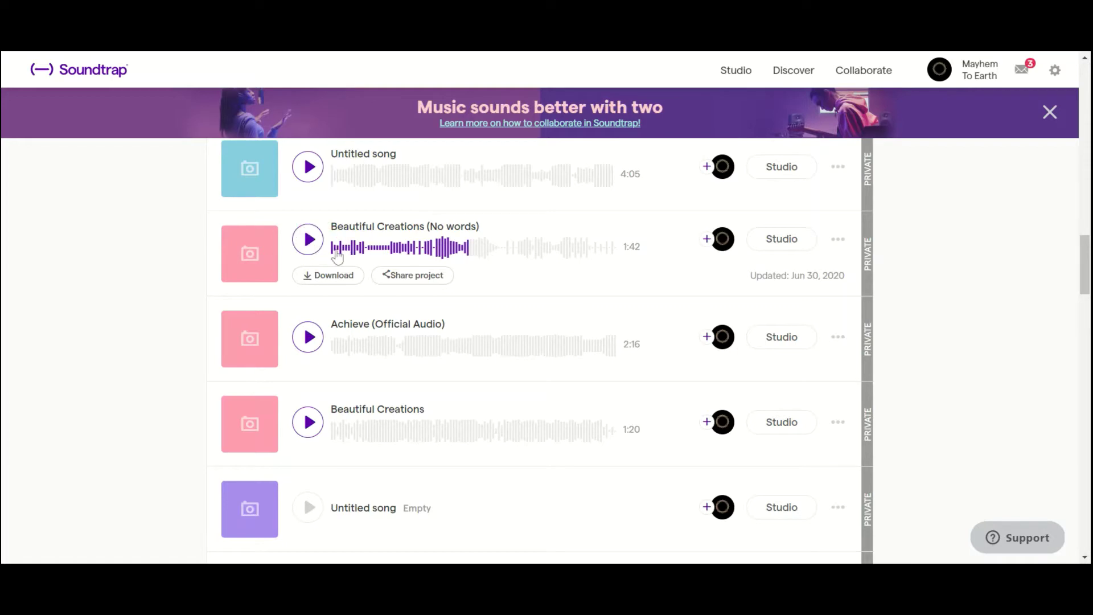
Step: Enter the studio from the projects page and start a new music project
scroll(353, 296, up, 20)
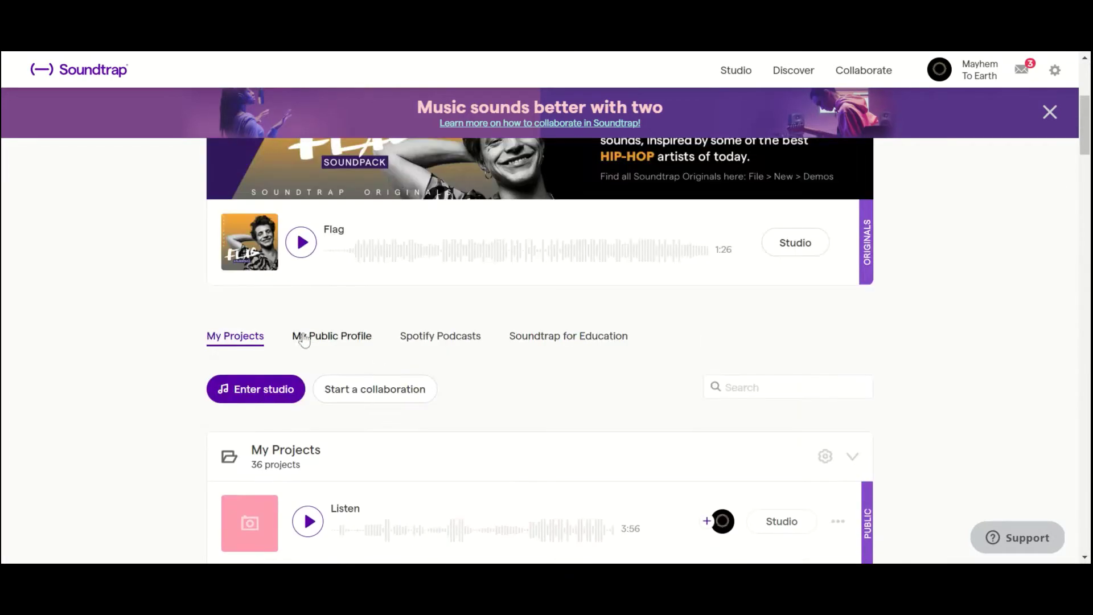
click(258, 387)
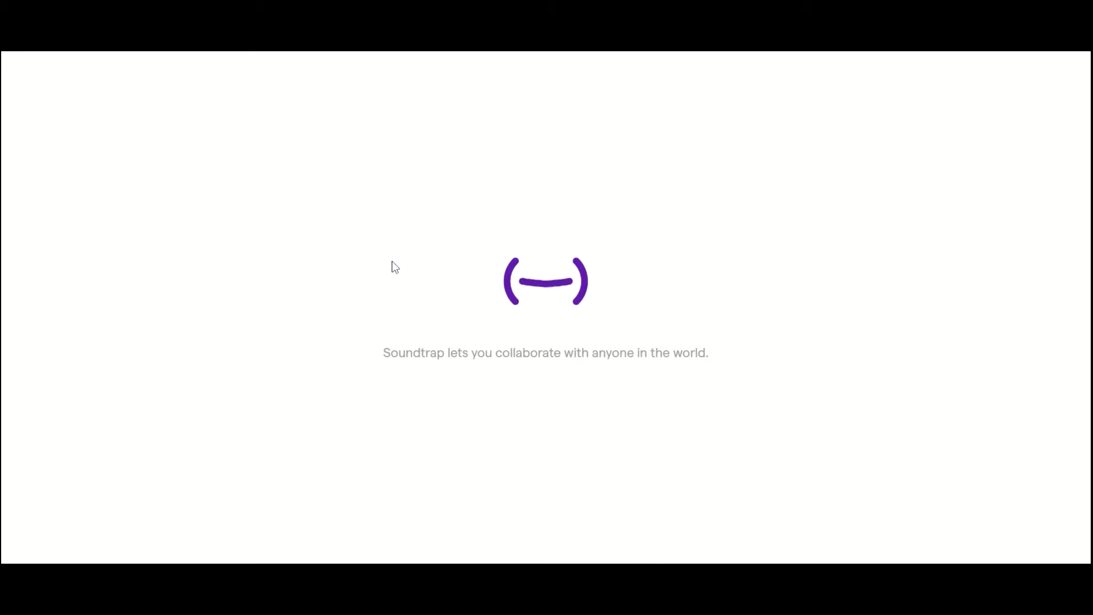
mouse_move(393, 364)
mouse_down()
mouse_move(383, 355)
mouse_move(532, 370)
mouse_move(717, 358)
mouse_up()
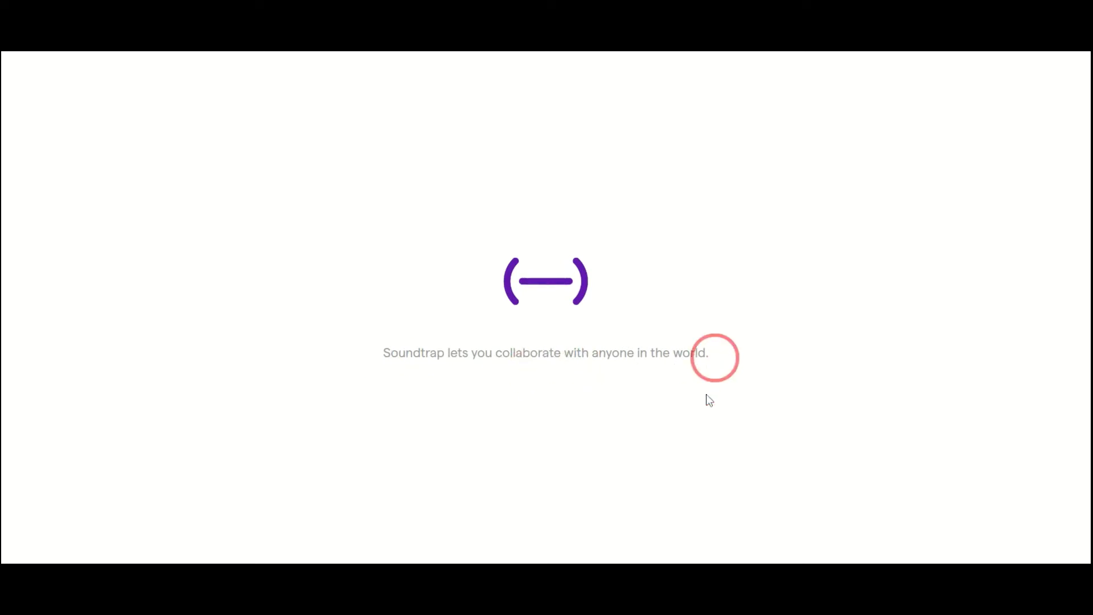
drag(709, 400, 702, 399)
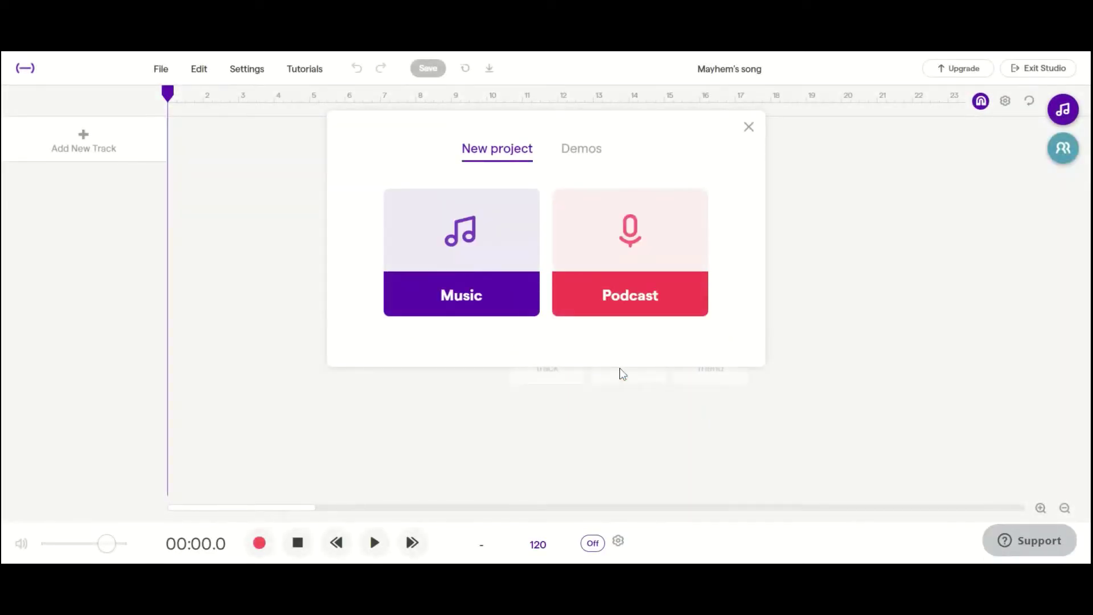
click(490, 310)
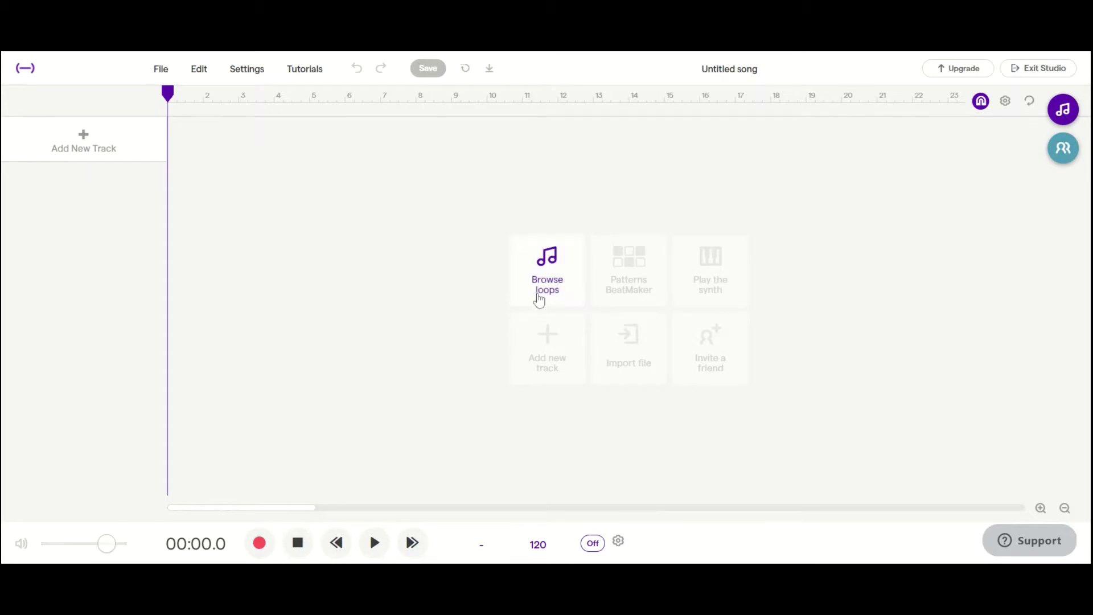
Step: Open the loop library from the options for adding a new track and browse to the Anthem loops
click(547, 344)
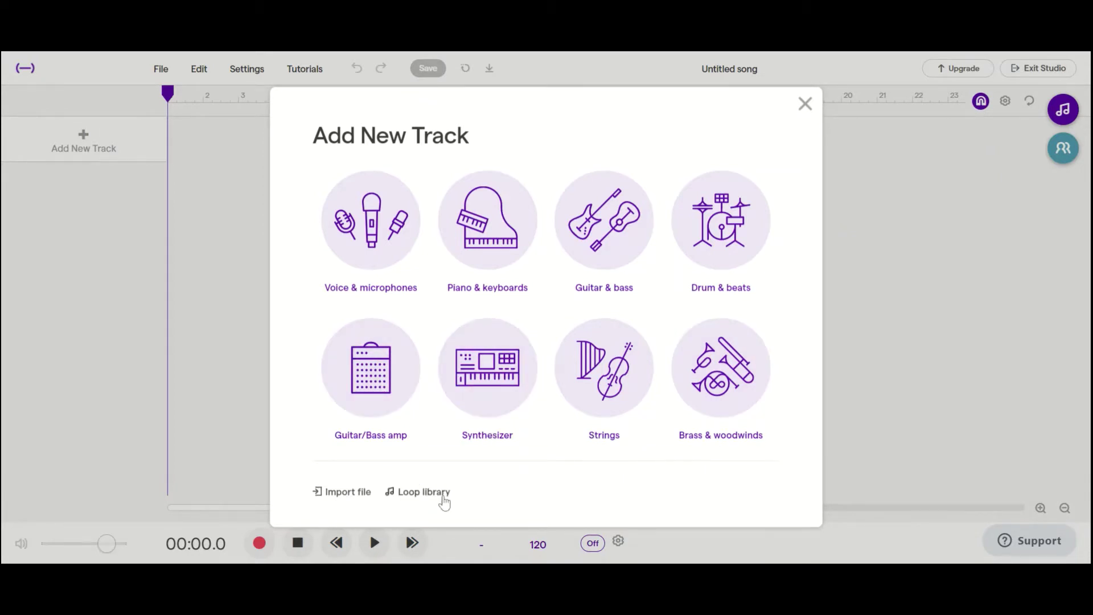
click(445, 501)
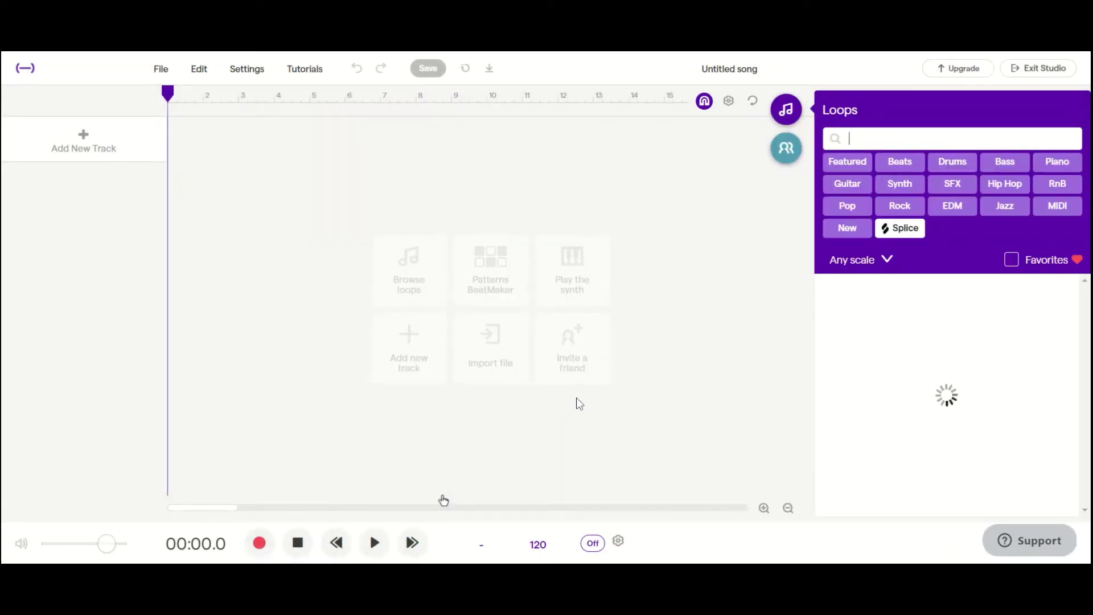
scroll(883, 378, down, 10)
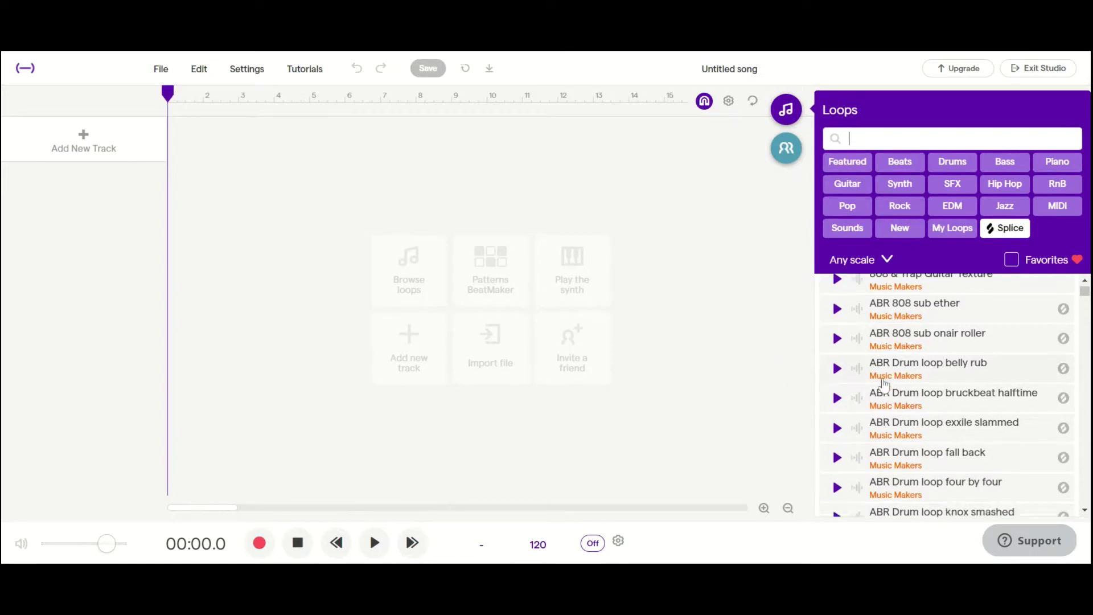
scroll(883, 386, down, 10)
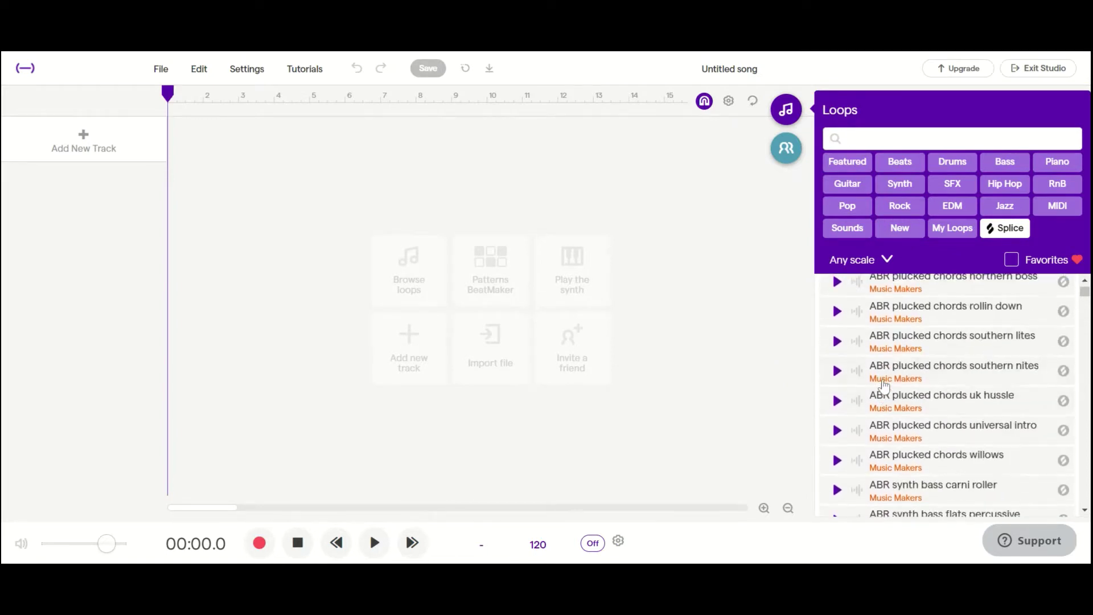
scroll(887, 370, down, 4)
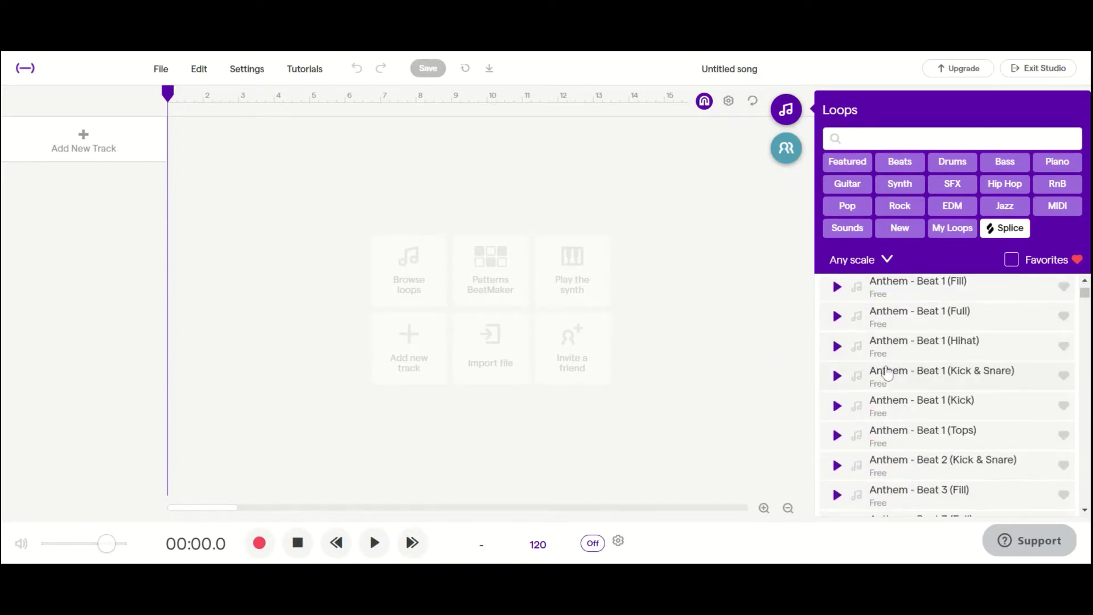
scroll(856, 407, down, 4)
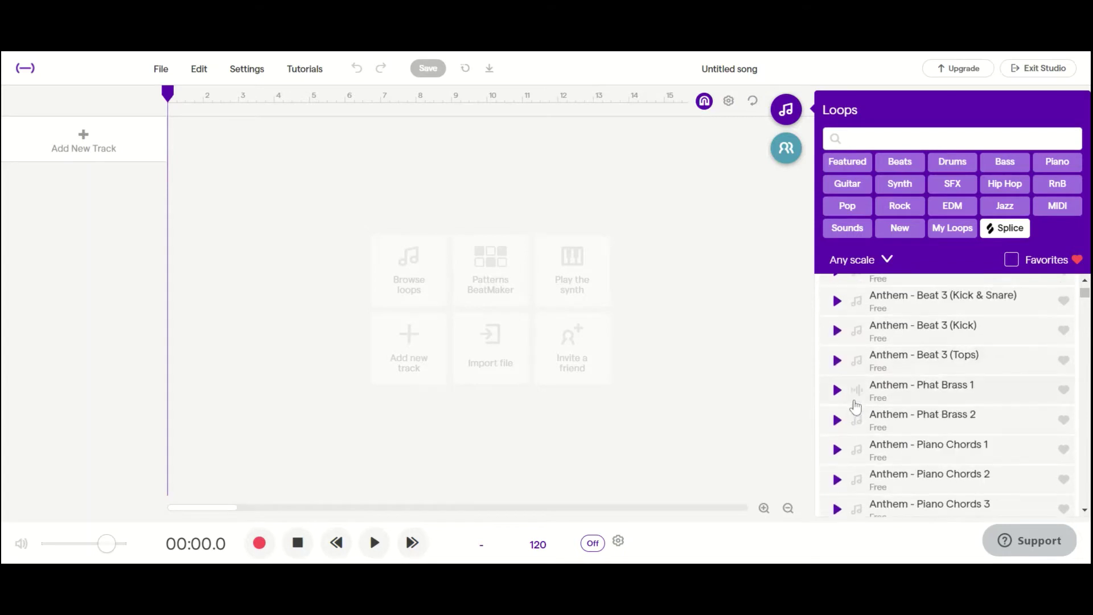
Step: Preview the Anthem - Phat Brass 1, ABR synth lead drama siren and ABR vocal blesser note loops
click(837, 390)
scroll(871, 412, up, 8)
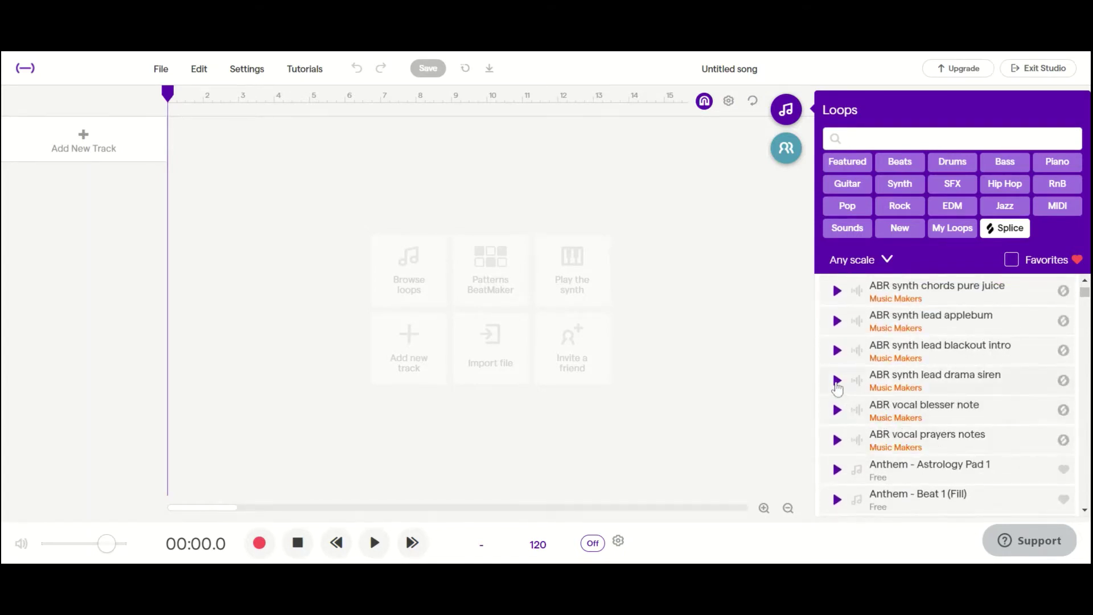
click(836, 380)
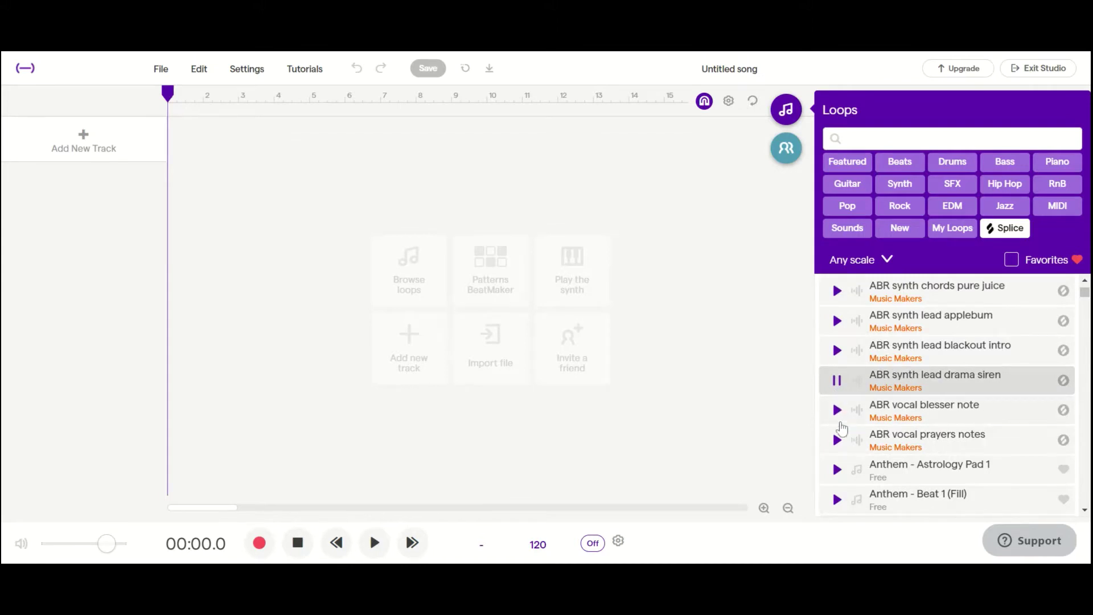
click(836, 411)
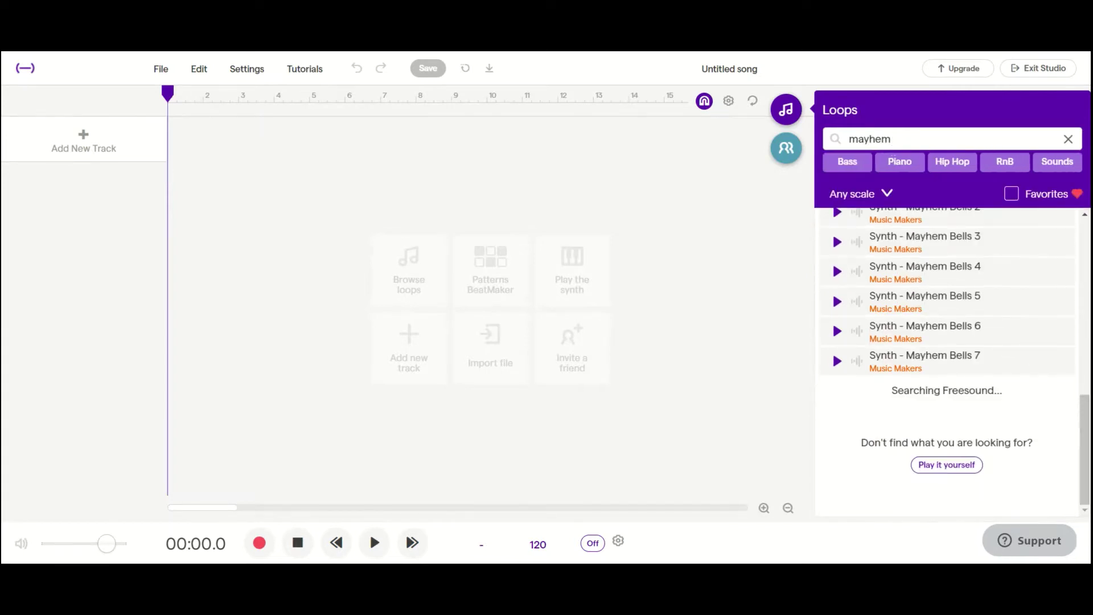
Step: Preview the Beat - Mayhem 4, Beat - Mayhem 2 and Beat - Mayhem 1 loops among the "mayhem" search results
scroll(883, 290, up, 4)
scroll(879, 307, up, 3)
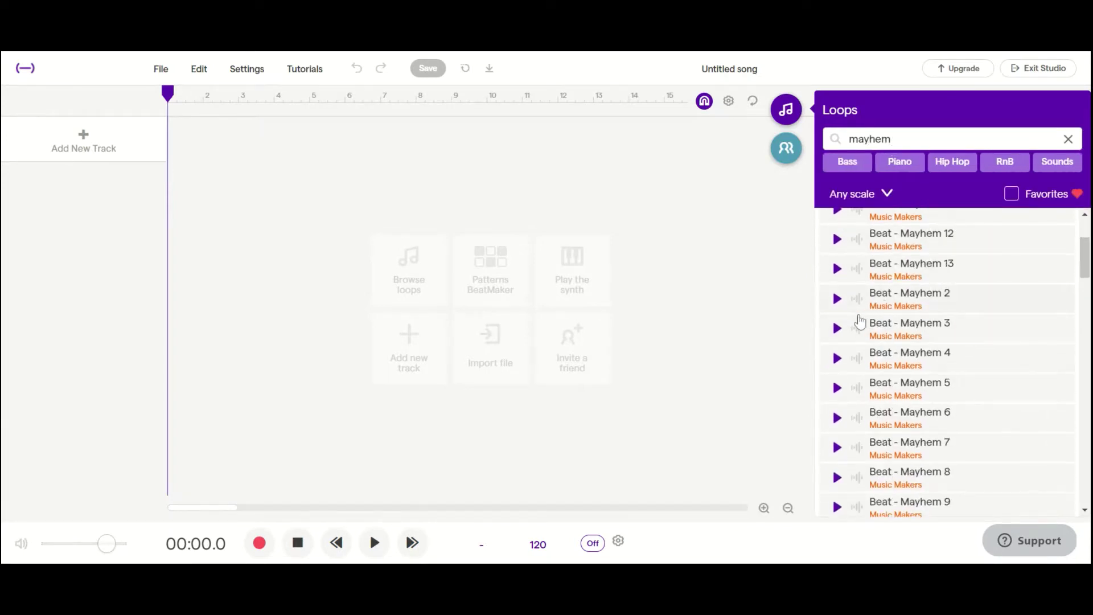
click(838, 358)
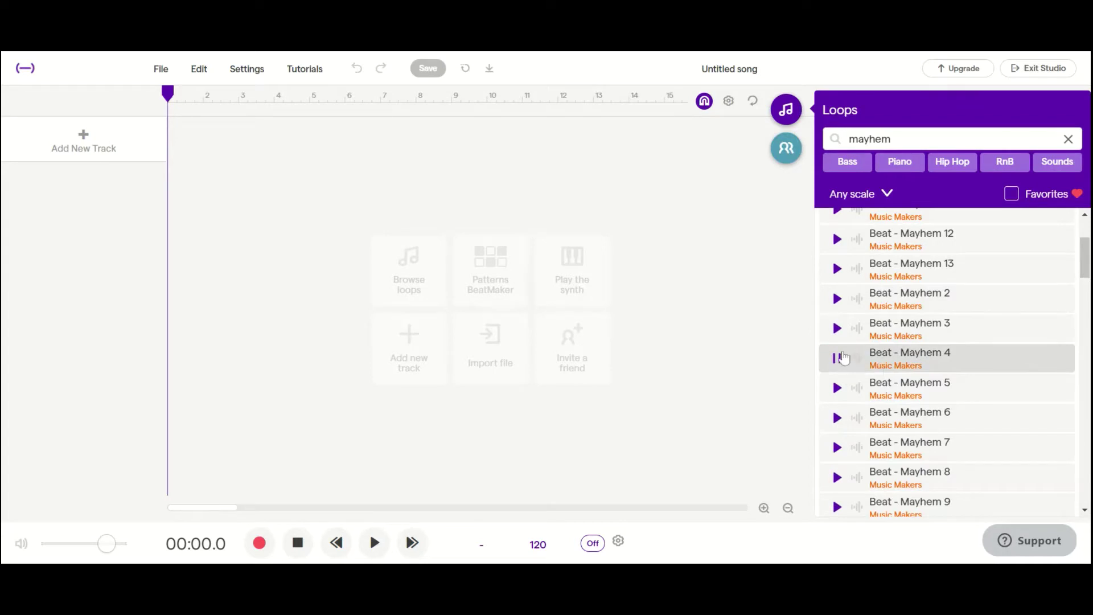
click(836, 300)
scroll(872, 345, up, 3)
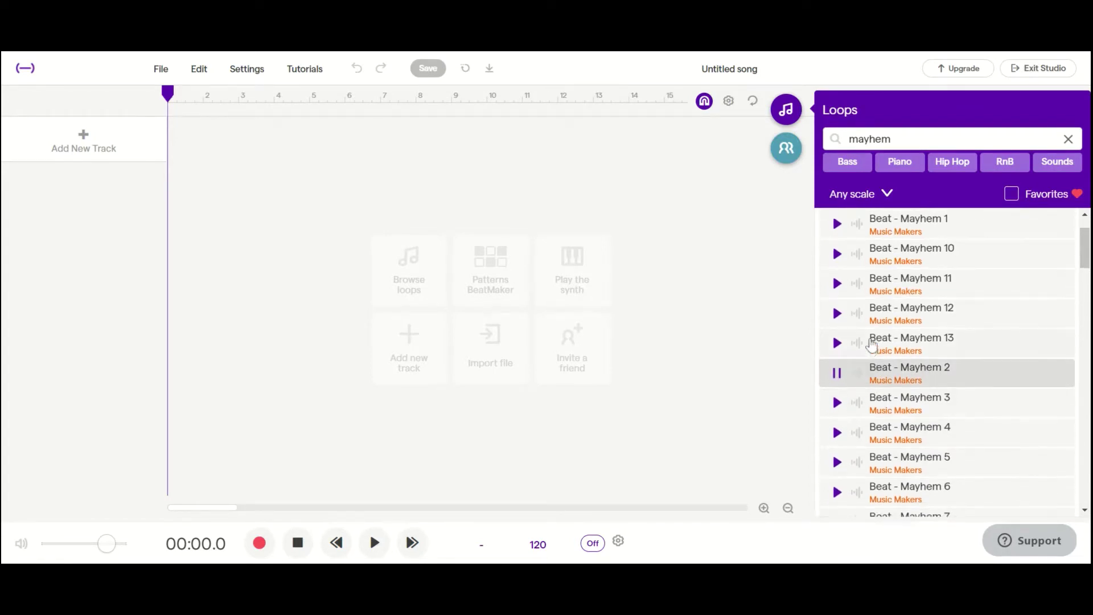
scroll(862, 321, up, 2)
click(836, 286)
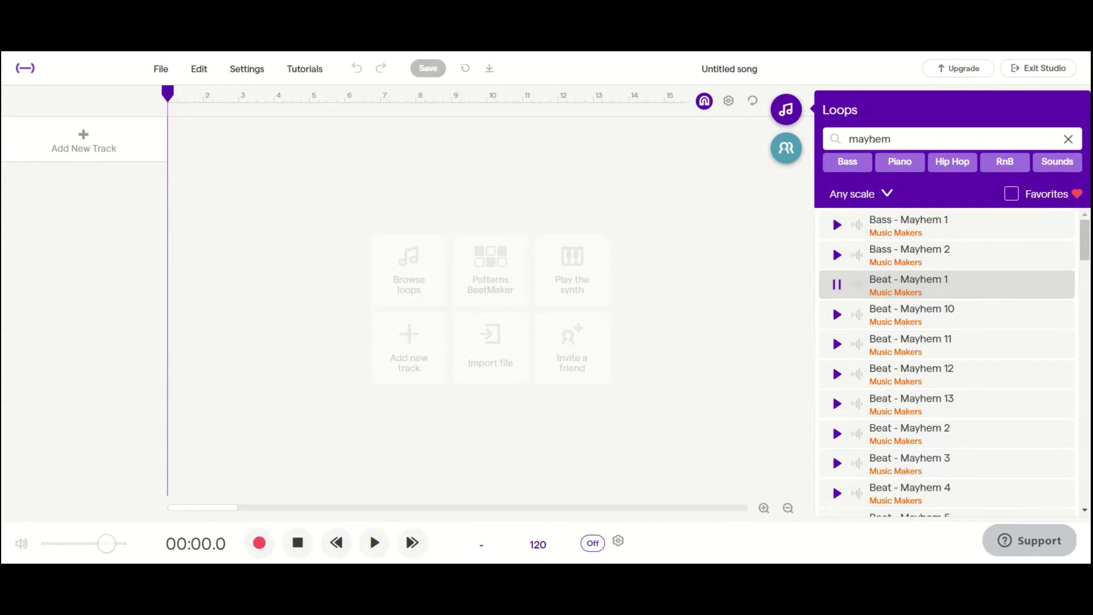
Step: Replace the loop search with the Beats category and preview Anthem Beat 1 (Tops), Beat 2 (Kick & Snare) and Beat 3 (Full)
click(1068, 140)
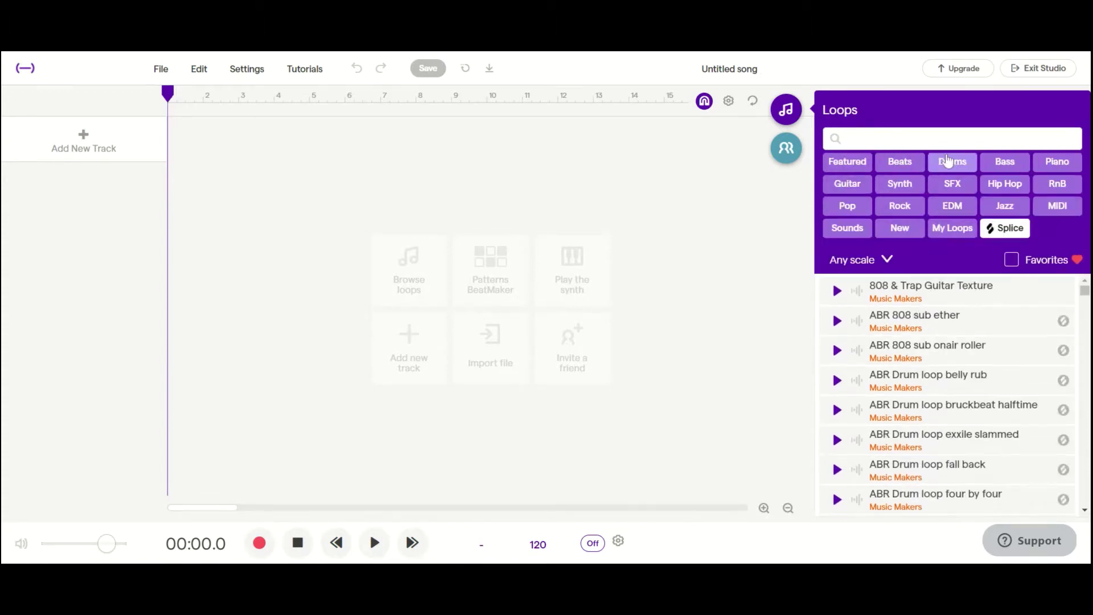
click(895, 166)
scroll(842, 351, down, 7)
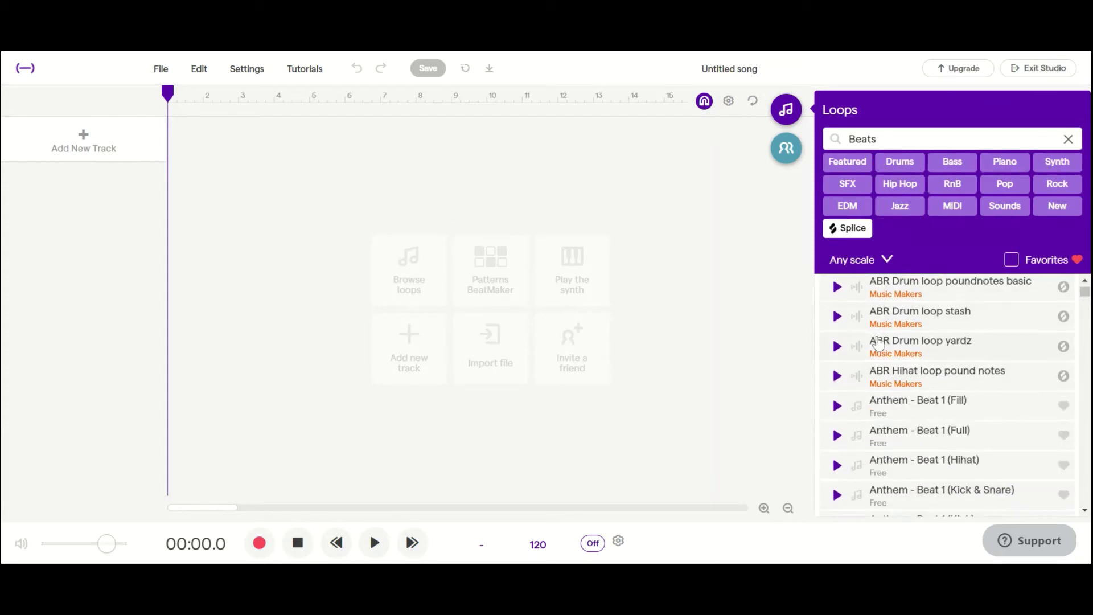
click(837, 342)
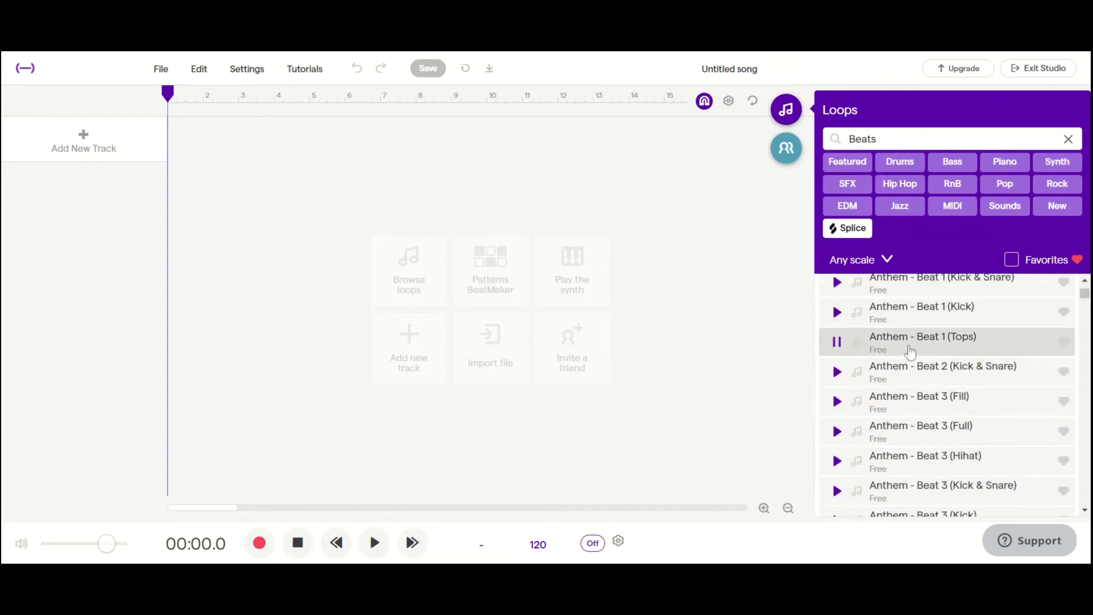
click(836, 373)
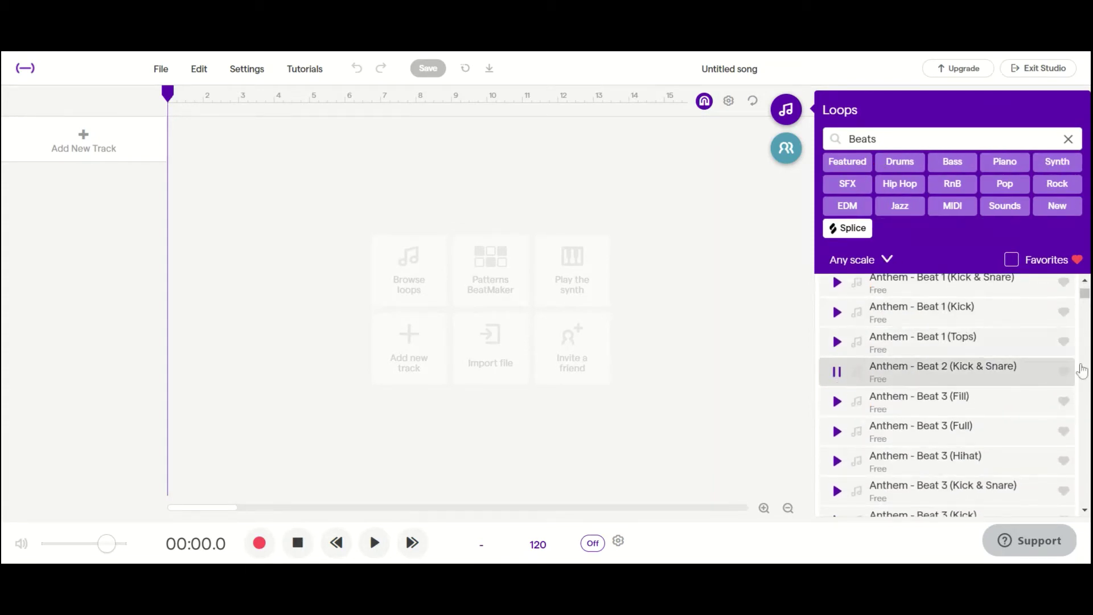
click(836, 431)
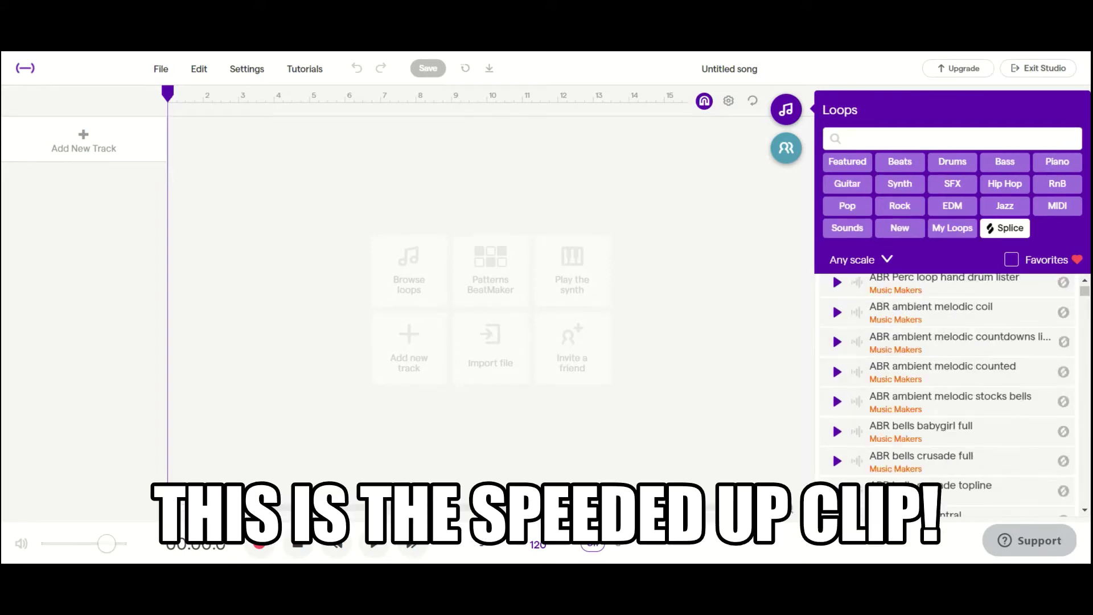
Step: Filter the loops to the Synth category and preview Anthem loops including Phat Brass 2 and Sun Pluck 1
click(900, 184)
scroll(853, 364, down, 4)
click(837, 374)
scroll(839, 374, down, 1)
click(837, 365)
click(835, 395)
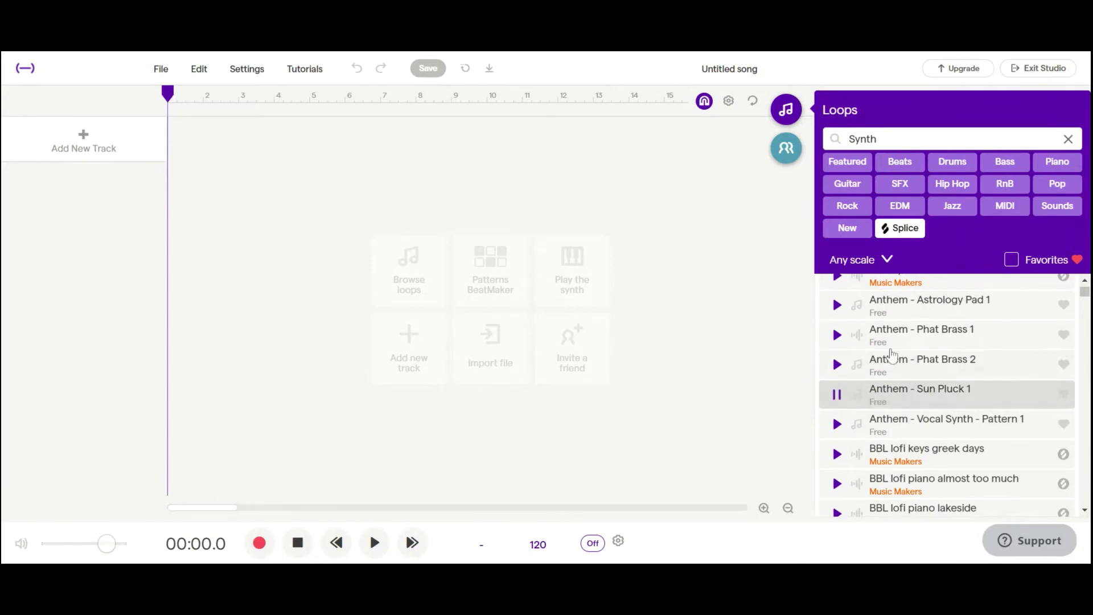
Step: Audition more loops further down the Synth list, including Flag - Pad 1 and Milky - Bells 1
scroll(899, 376, down, 10)
click(837, 306)
scroll(869, 421, down, 10)
click(837, 414)
scroll(844, 444, down, 10)
click(839, 438)
scroll(844, 443, down, 3)
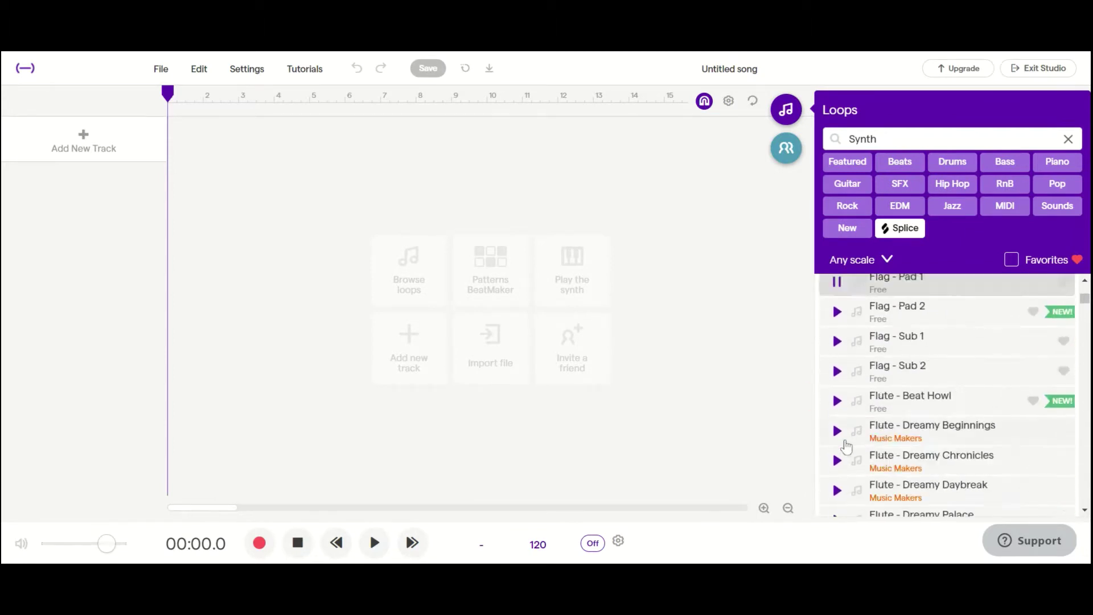
scroll(846, 447, up, 1)
click(837, 360)
scroll(838, 398, down, 10)
scroll(840, 444, down, 5)
click(837, 448)
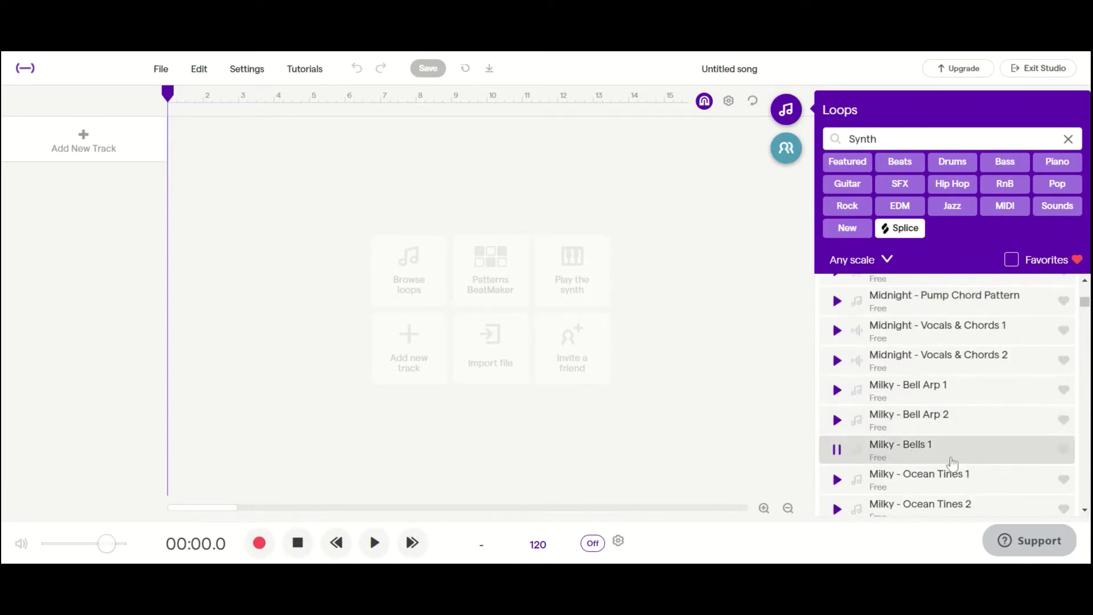
Step: Preview the Milky - Bell Arp 1 loop, add it to the song and play the resulting track
click(836, 391)
click(905, 387)
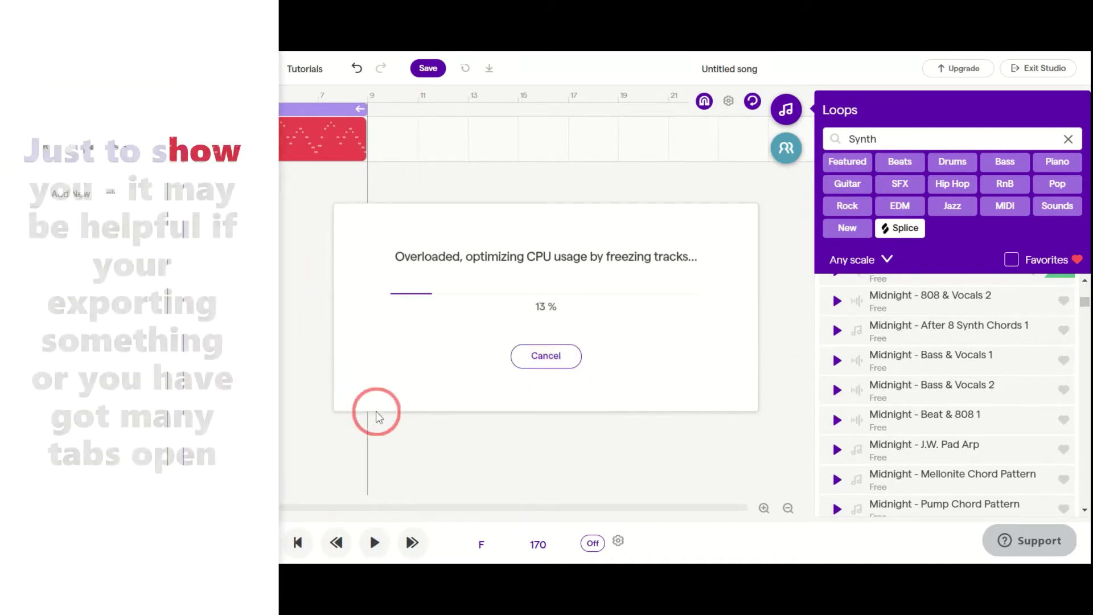
click(543, 359)
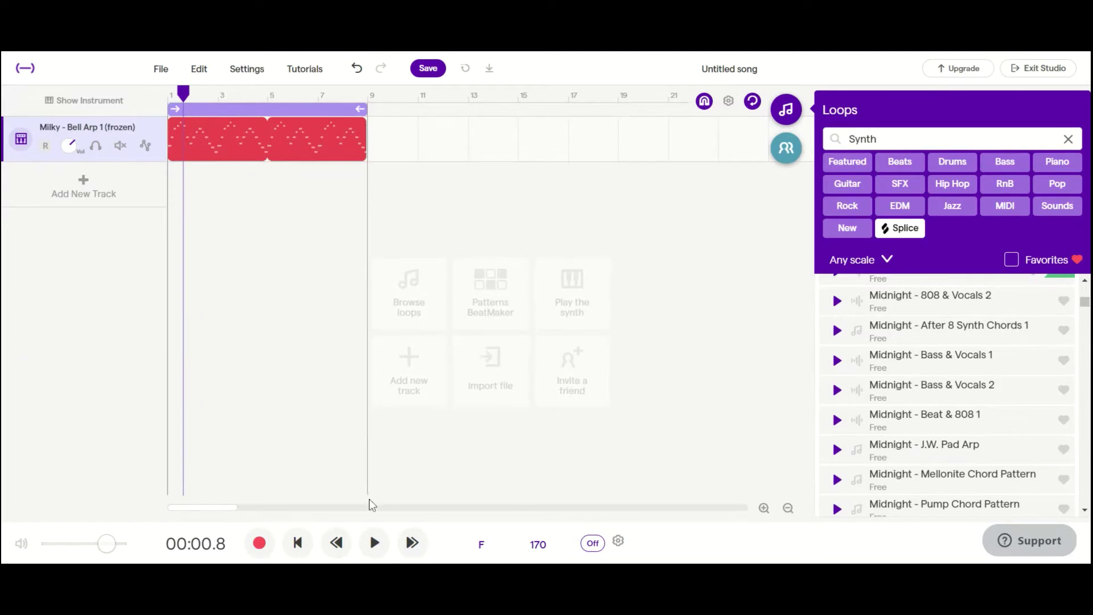
click(373, 542)
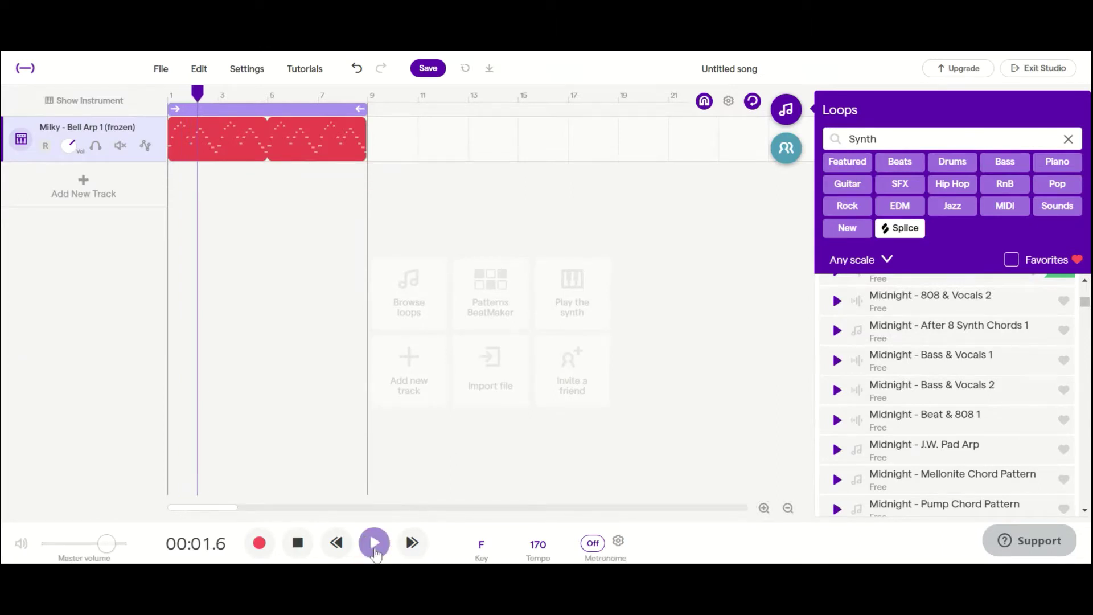
Step: Show the Milky - Bell Arp 1 track's automation lane and look through the track's export options
click(145, 145)
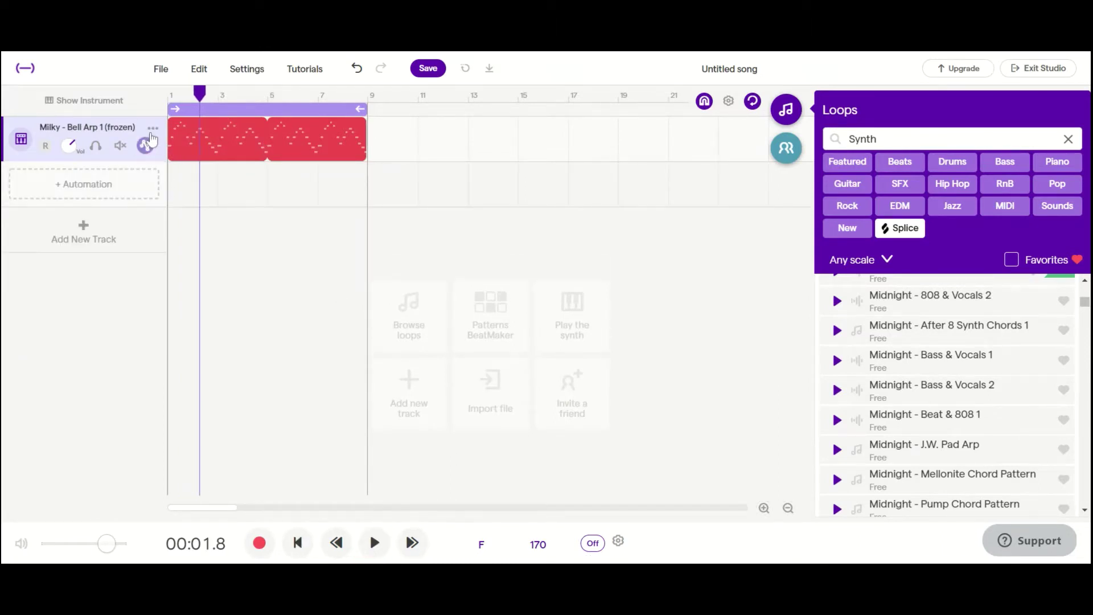
click(152, 128)
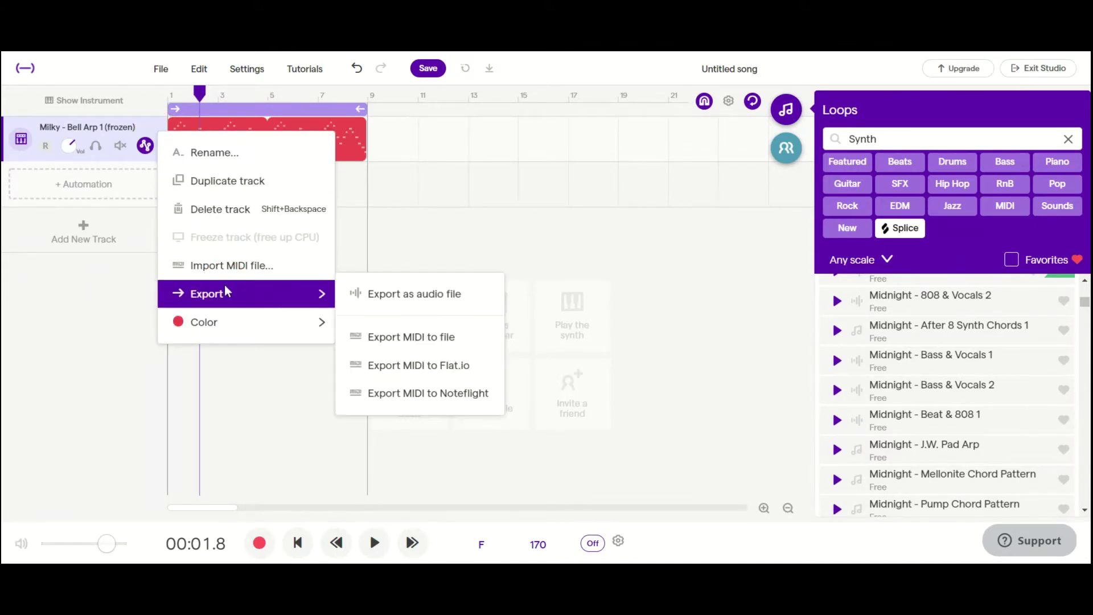
mouse_move(226, 292)
click(142, 147)
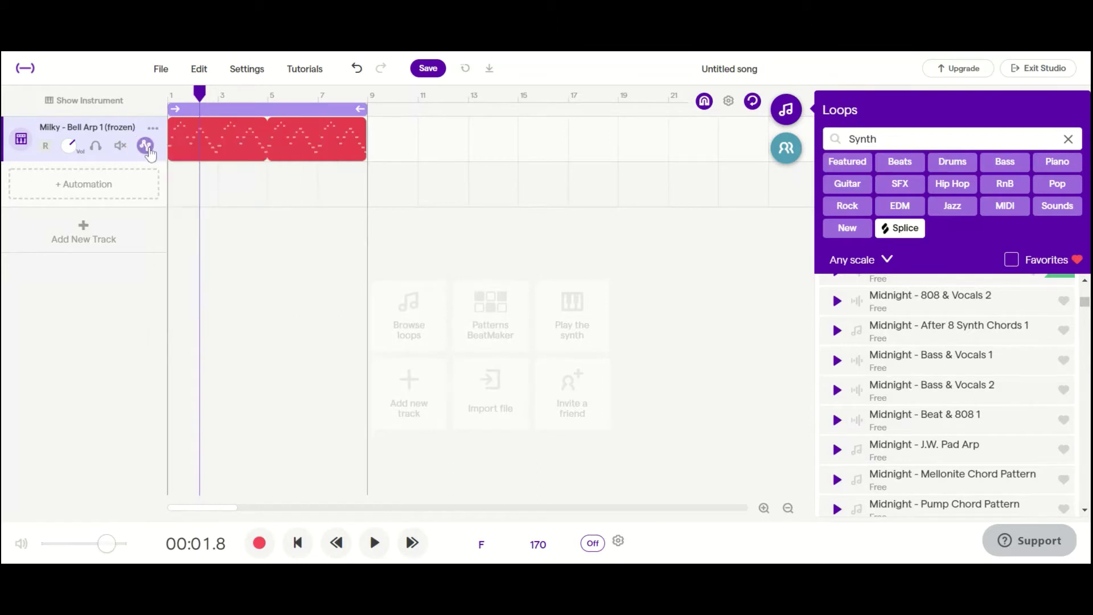
Step: Play the song, turn off the loop region across the first eight bars and stop playback at about bar 5
click(373, 543)
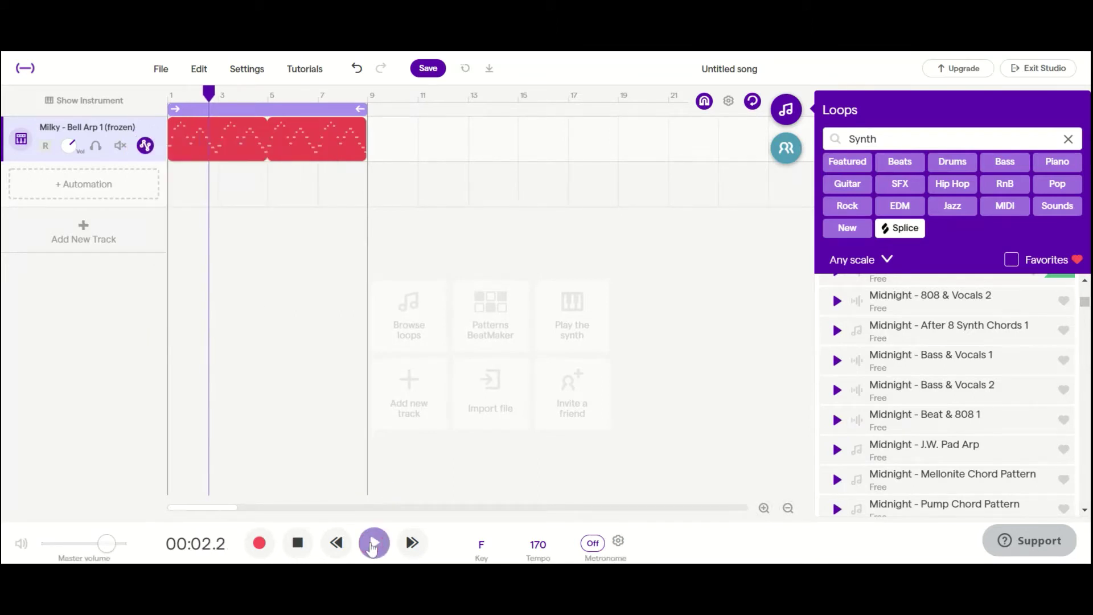
click(244, 107)
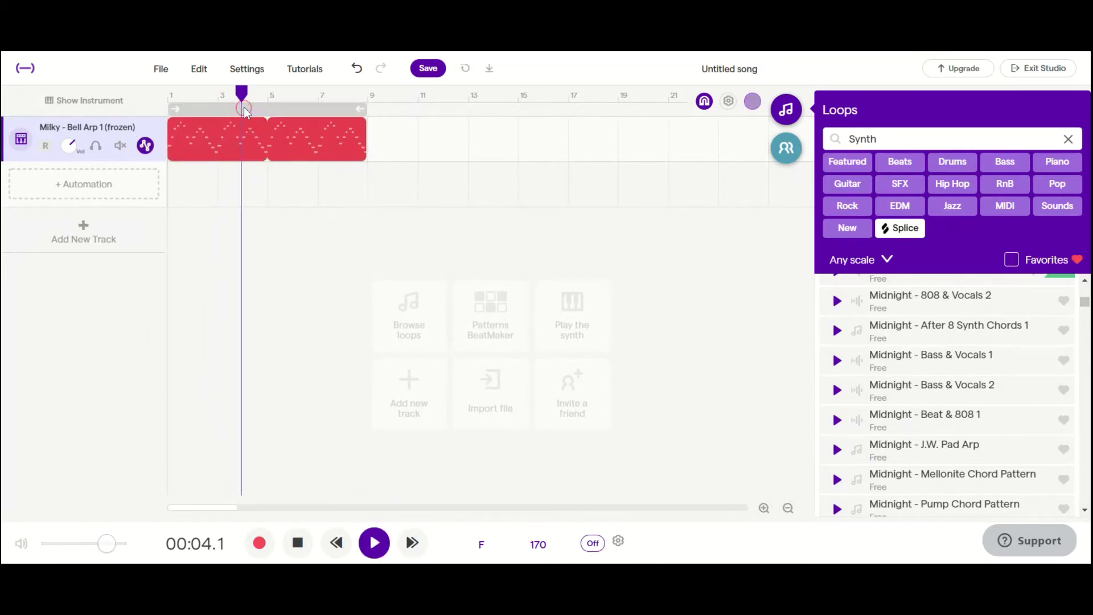
click(377, 540)
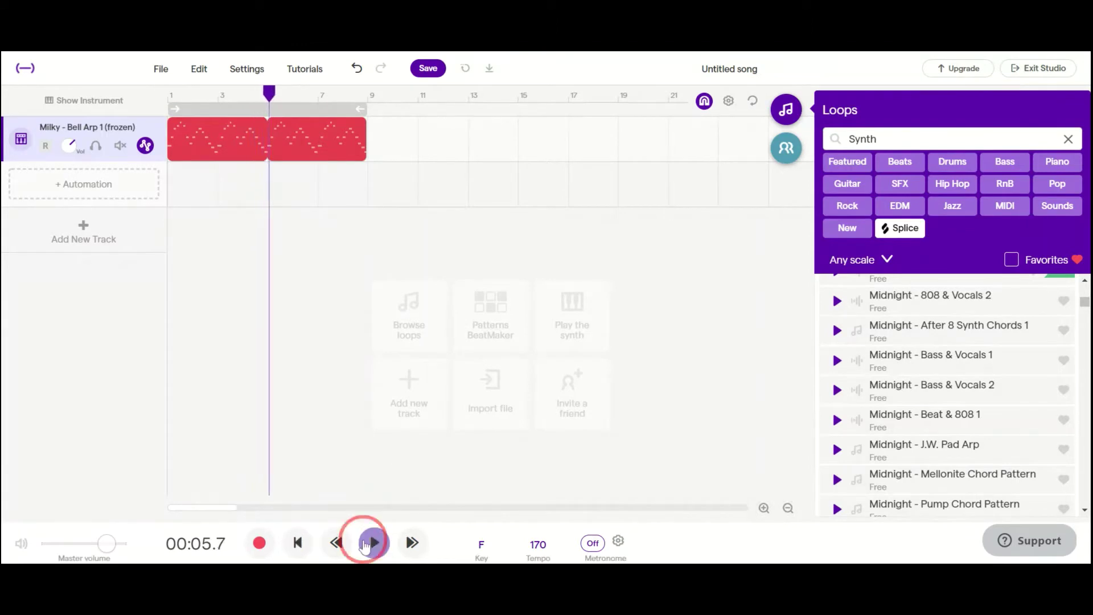
Step: Preview Milky - Pad 1 under the combined Synth and Beats filter, plus Milky - Pad 2 and Milky - Yeah (Wet) from the unfiltered top picks
text(Beats)
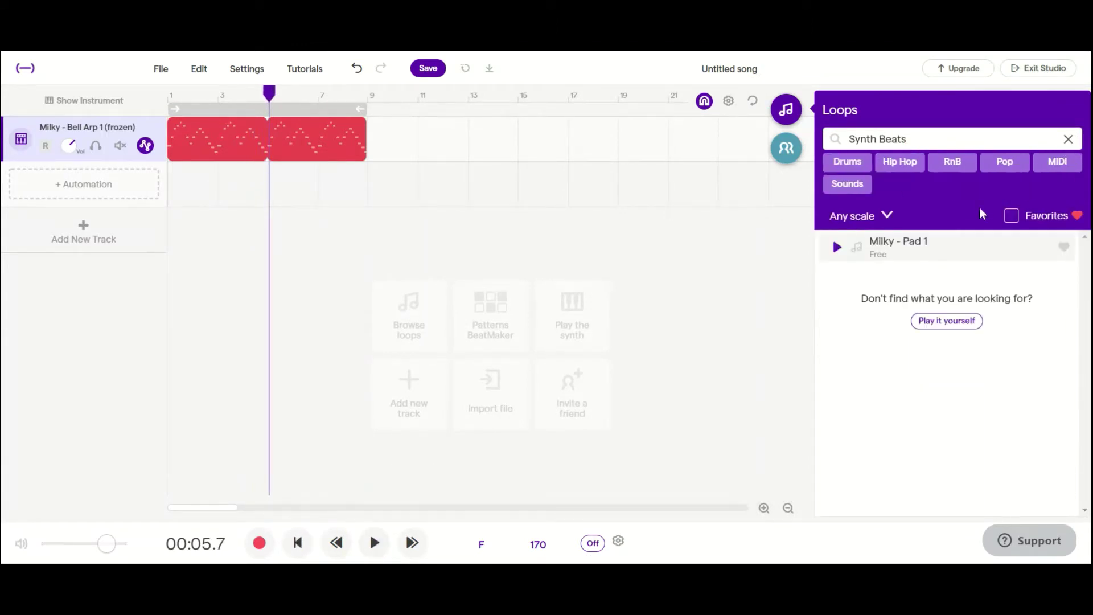
click(836, 246)
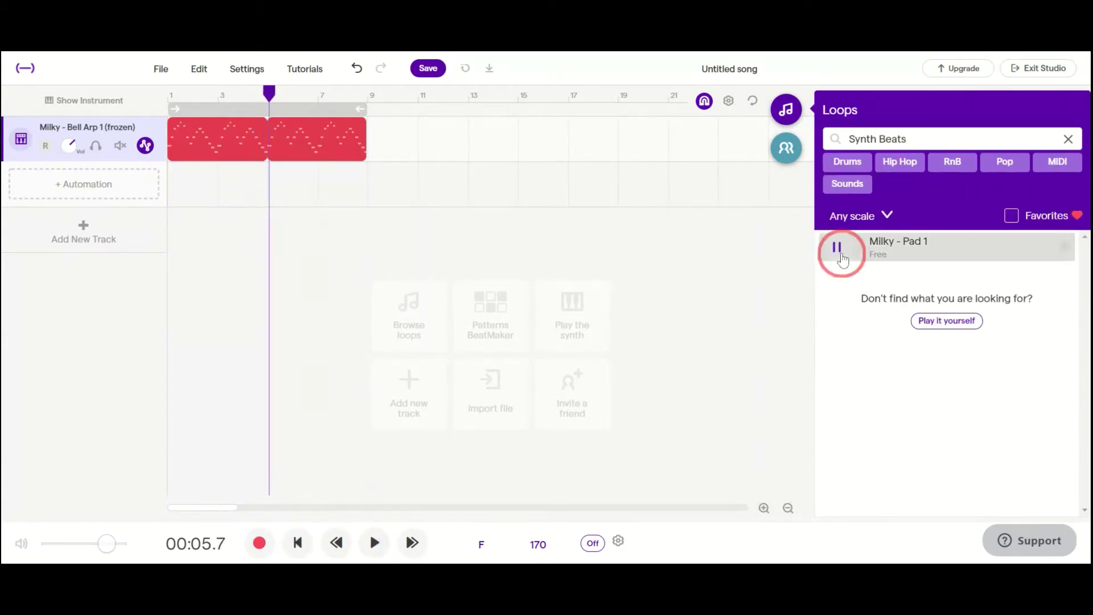
click(1067, 140)
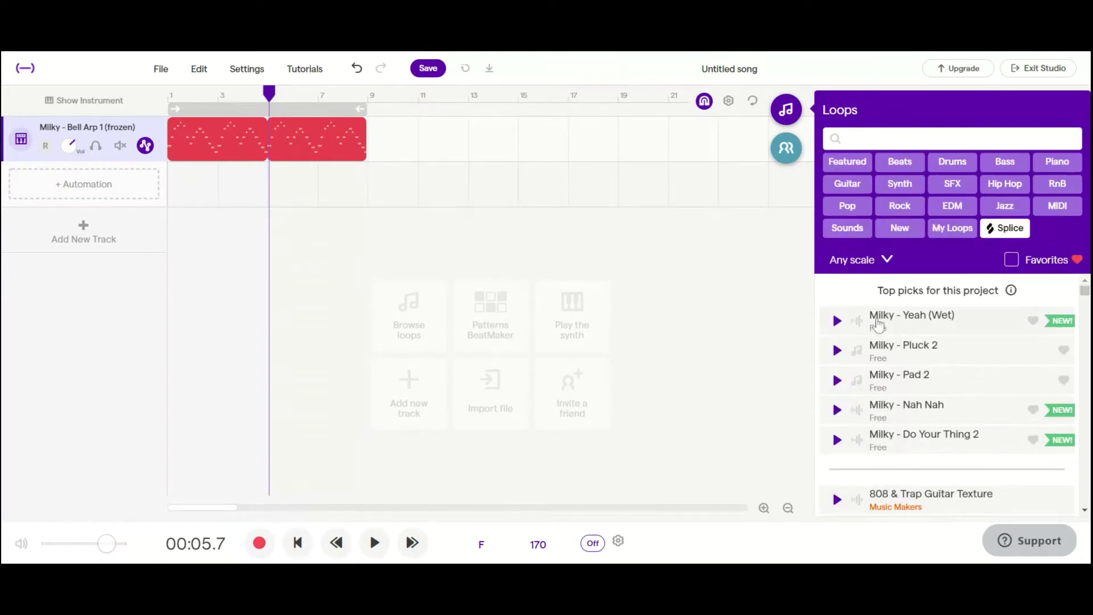
click(835, 380)
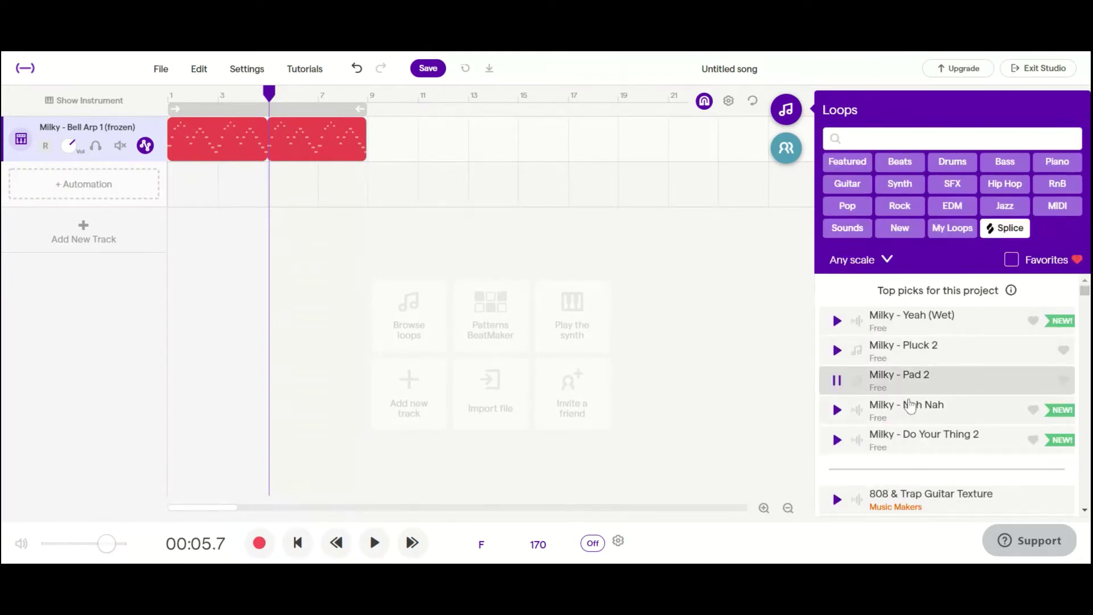
click(840, 320)
Step: Filter the loops to Beats, preview Milky - Break 1 (Tops) and add it to the song at bar 5
click(899, 162)
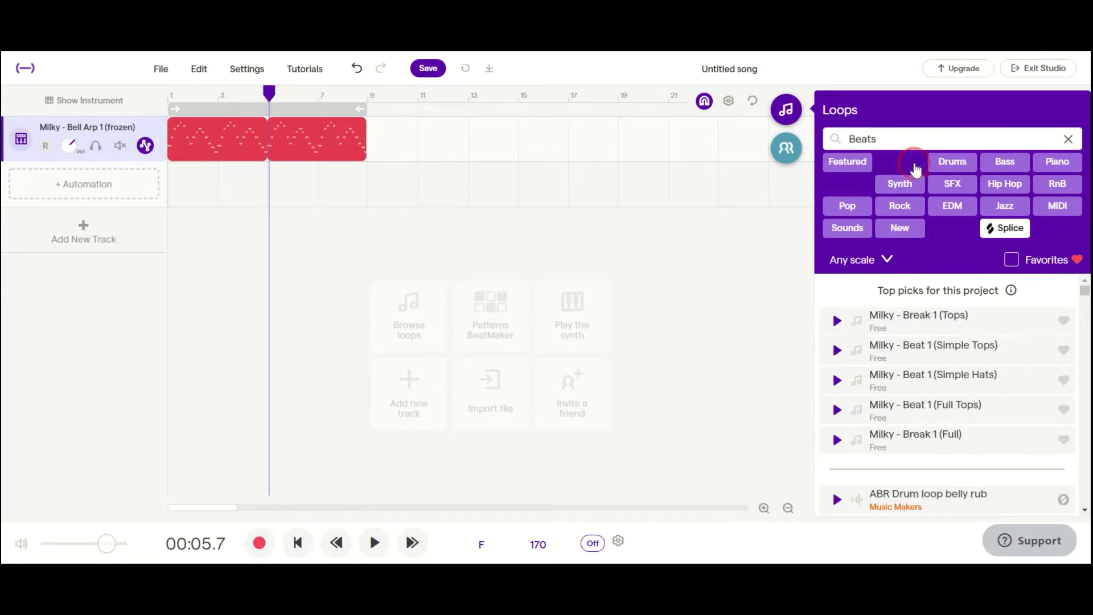
click(835, 320)
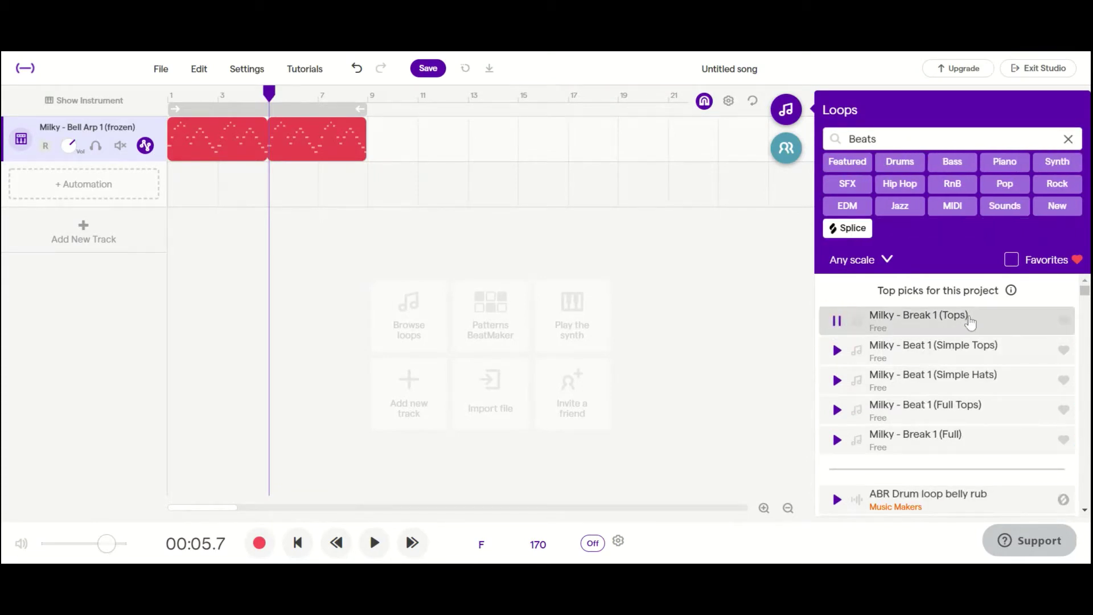
click(968, 319)
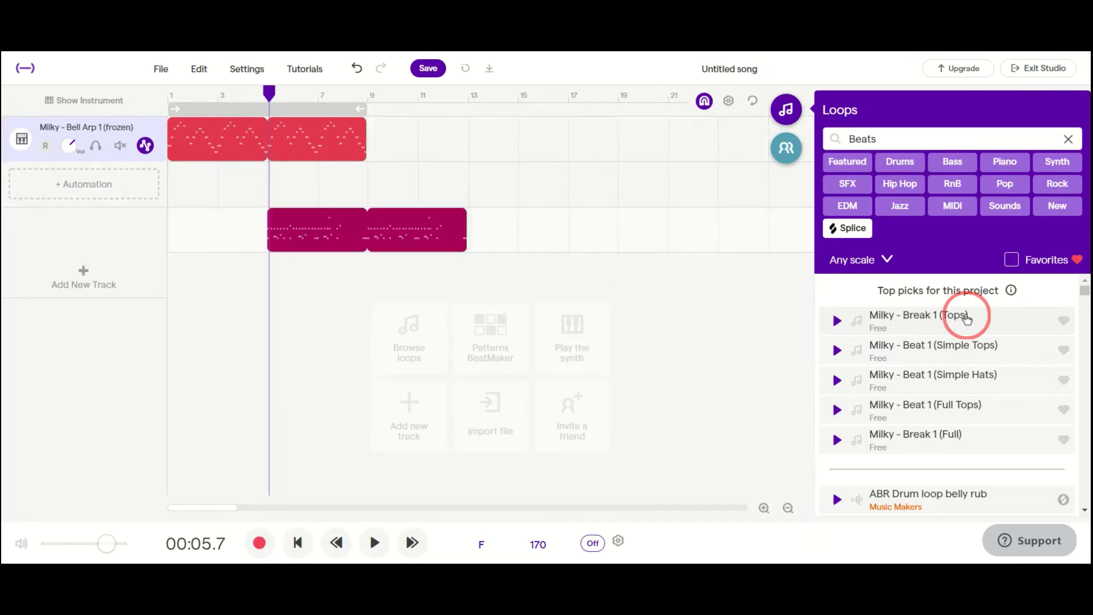
Step: Hide the Bell Arp track's automation lane and shorten the Milky - Break 1 (Tops) region to end at bar 9
click(270, 192)
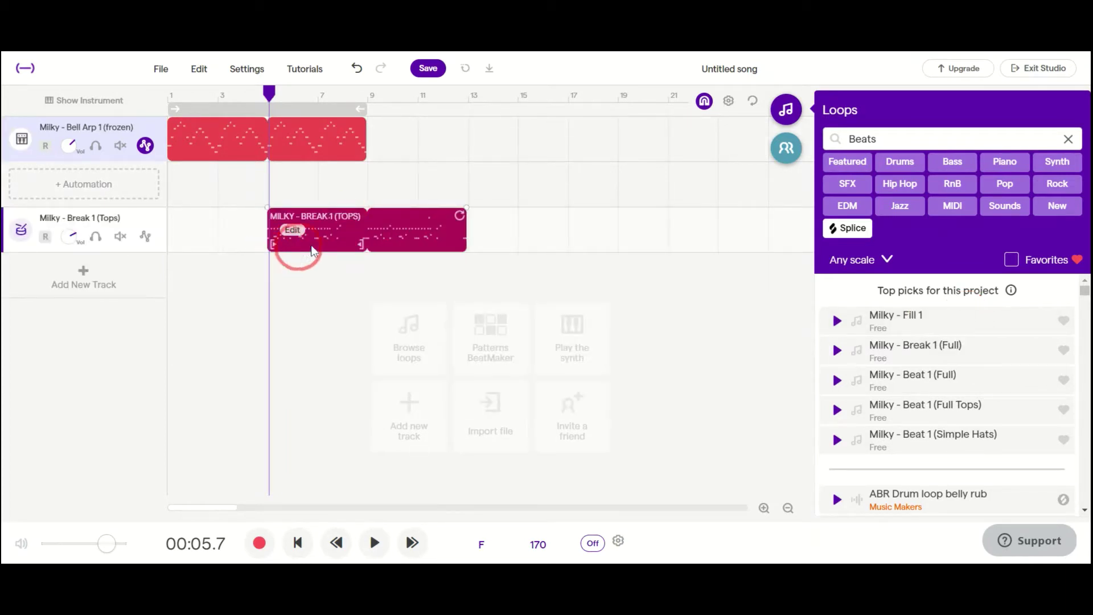
click(145, 145)
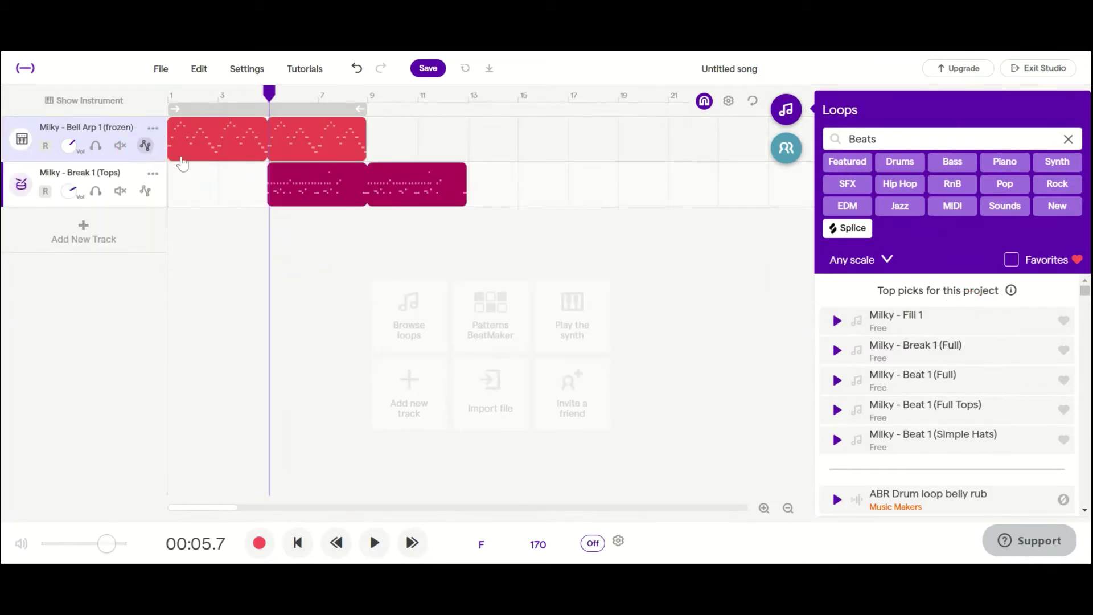
drag(463, 172, 366, 173)
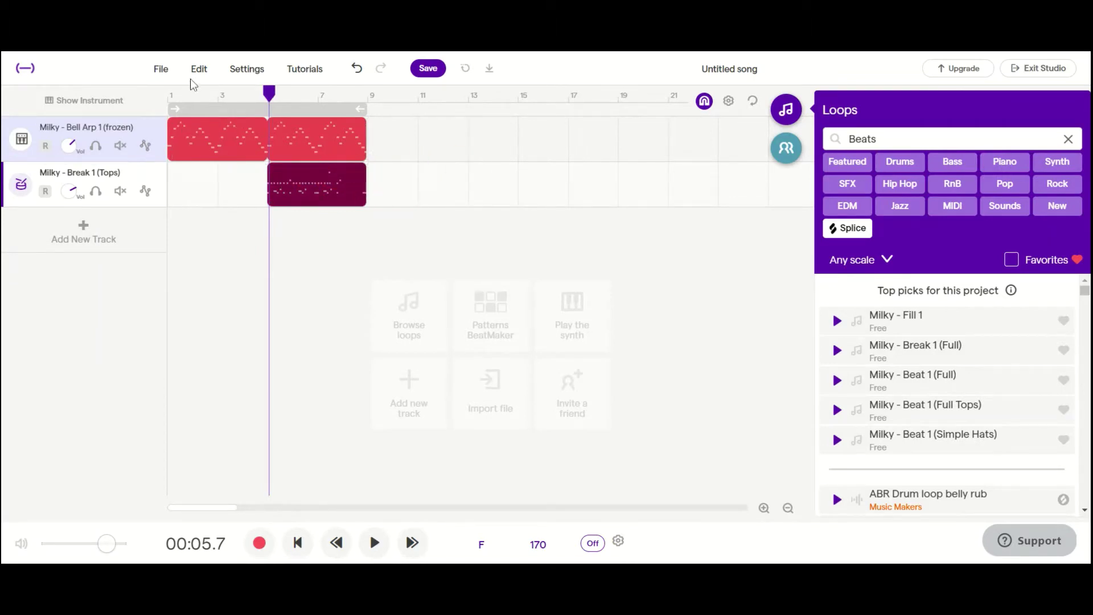
Step: Play the song from the start to hear the Bell Arp and Break tracks together
click(168, 94)
click(376, 543)
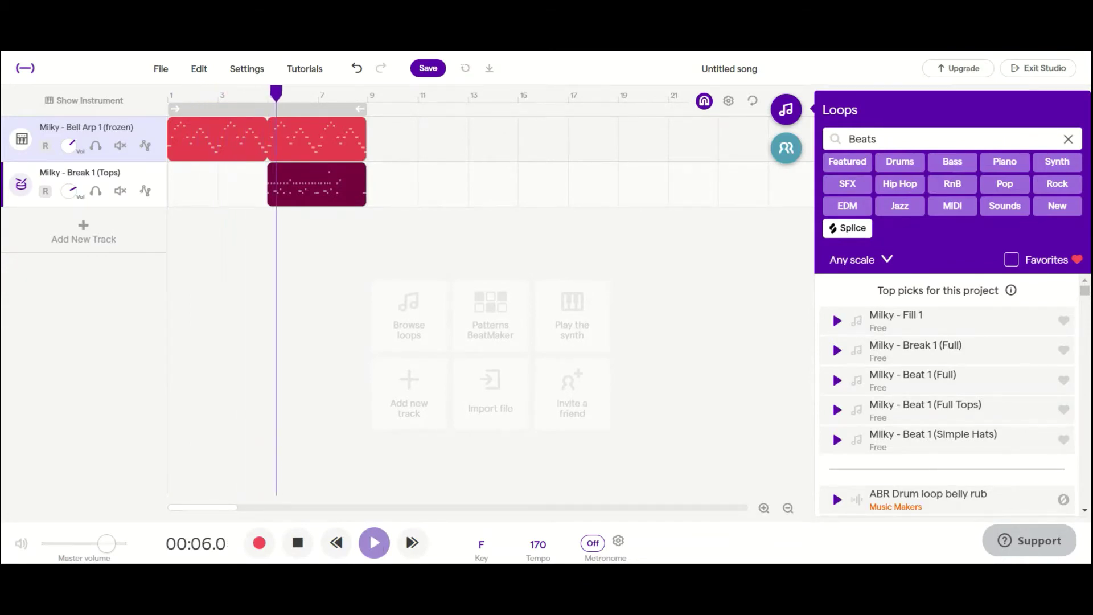
click(376, 540)
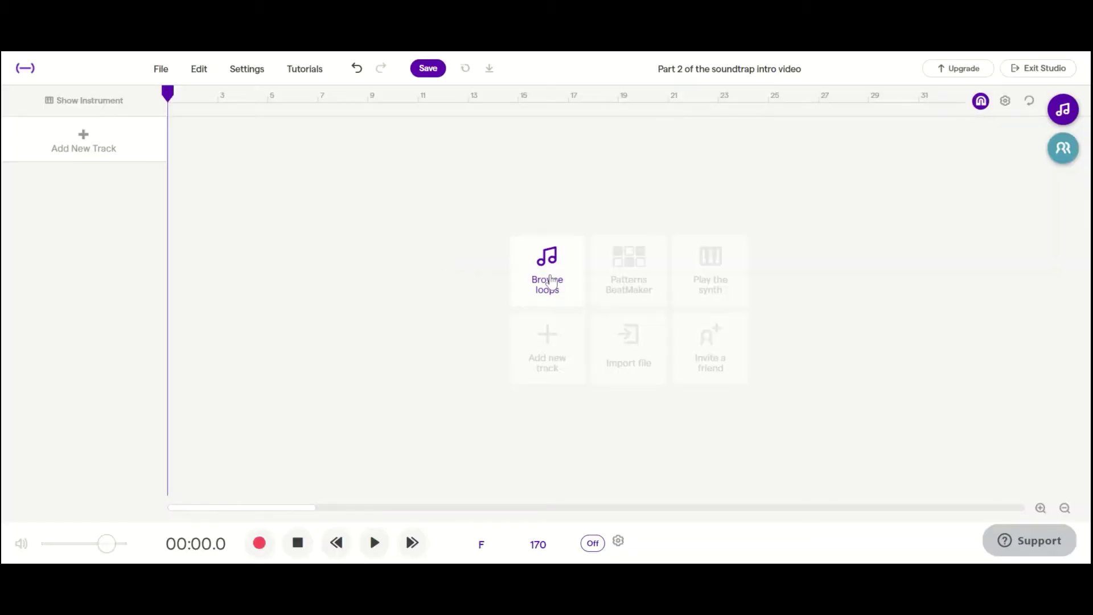
Step: Open the loop library in the empty project, clear the Beats filter and close the library
click(557, 281)
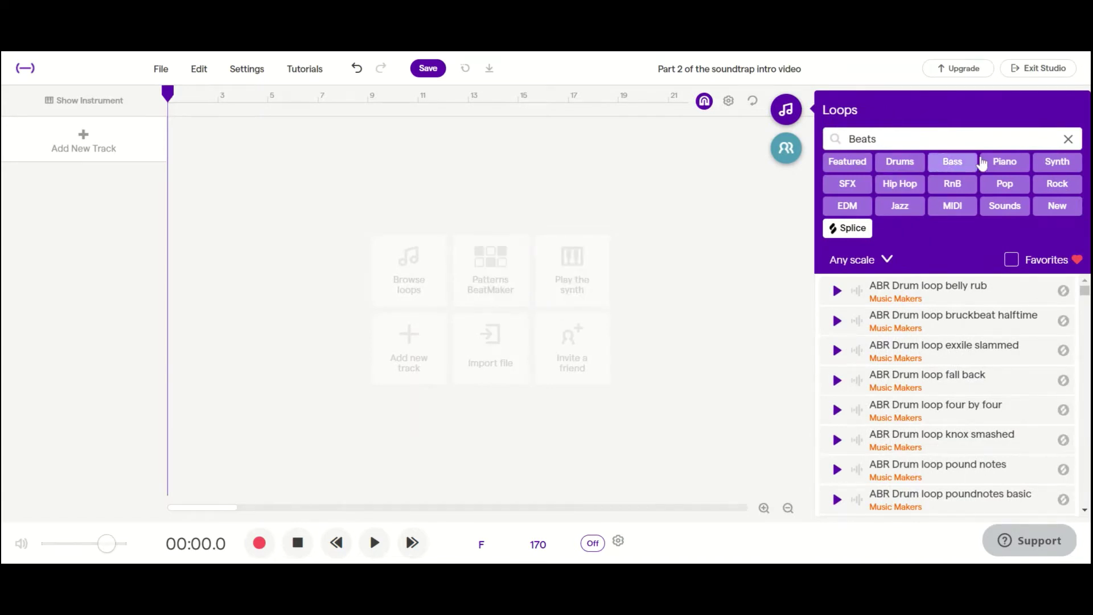
click(1068, 139)
click(785, 109)
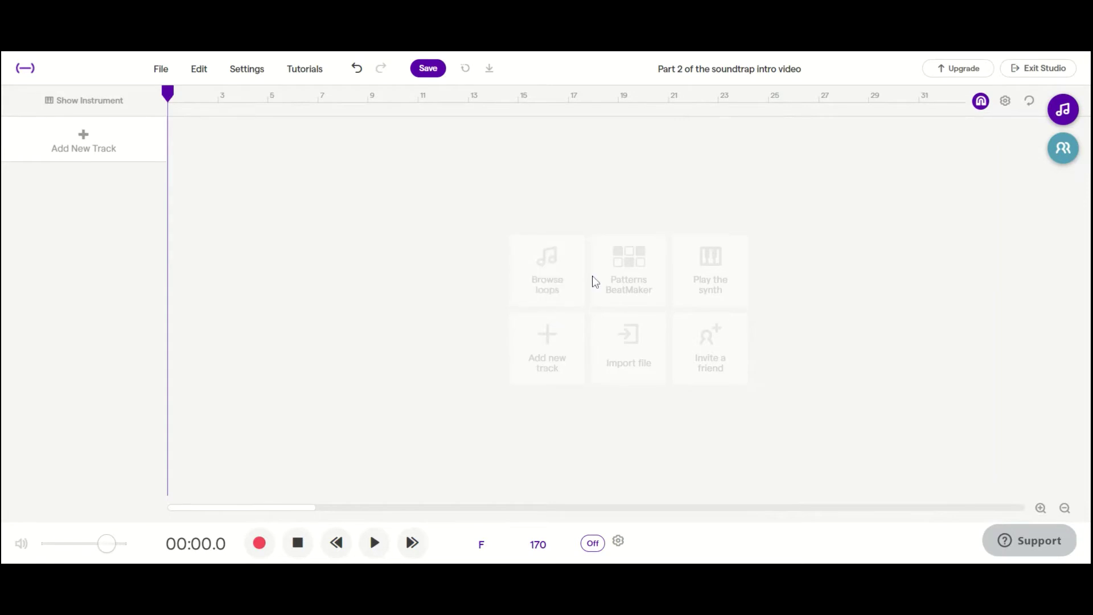
Step: Add a new Piano & keyboards track with the Grand Piano and try the notes C4, D4 and E4
click(542, 353)
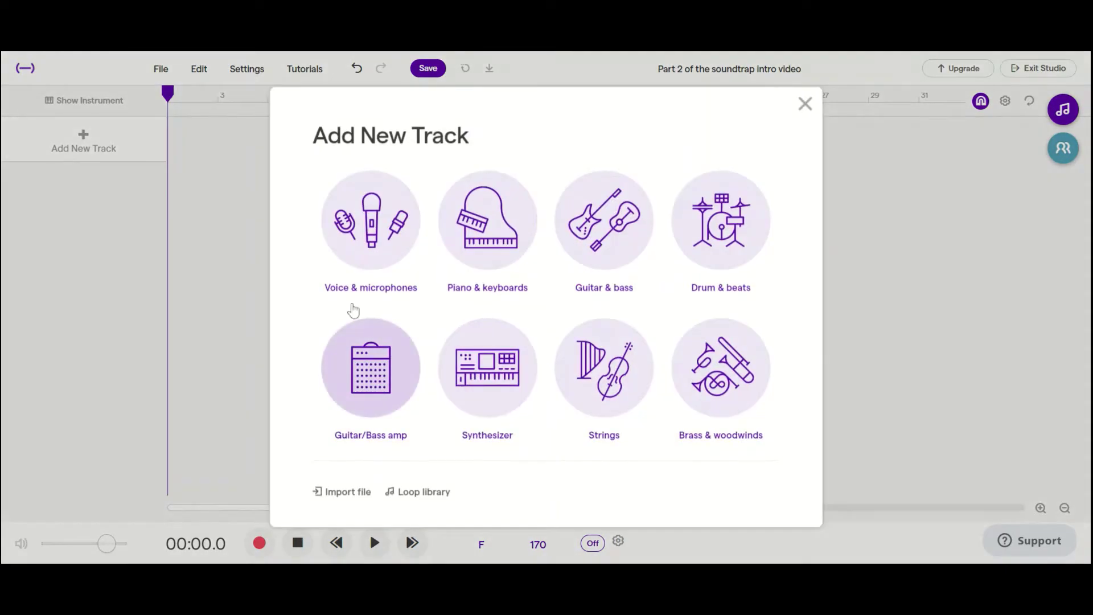
click(473, 215)
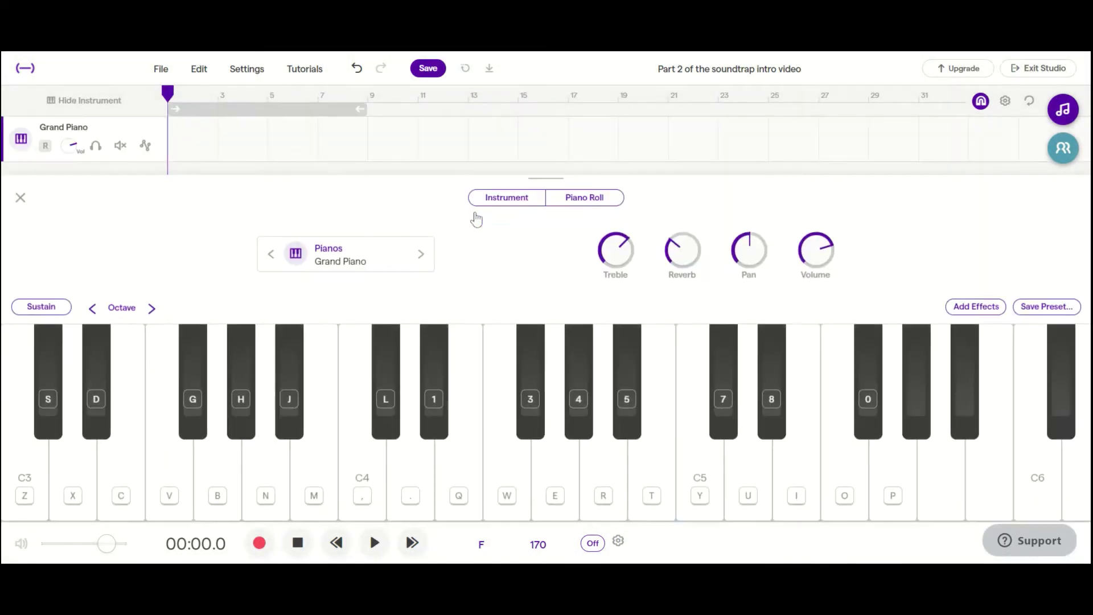
click(366, 502)
click(409, 500)
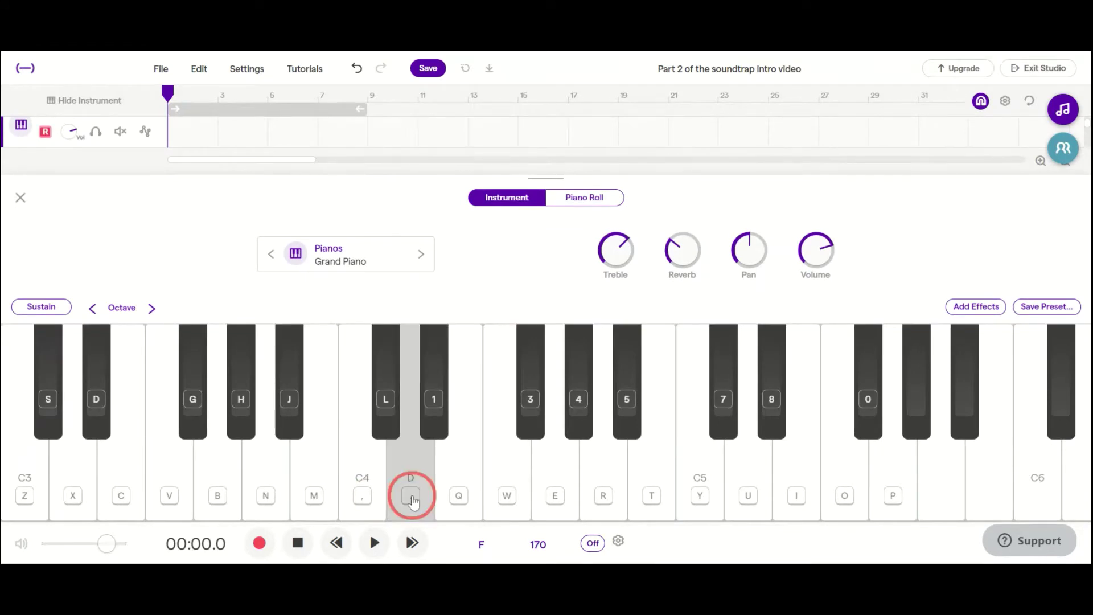
click(462, 499)
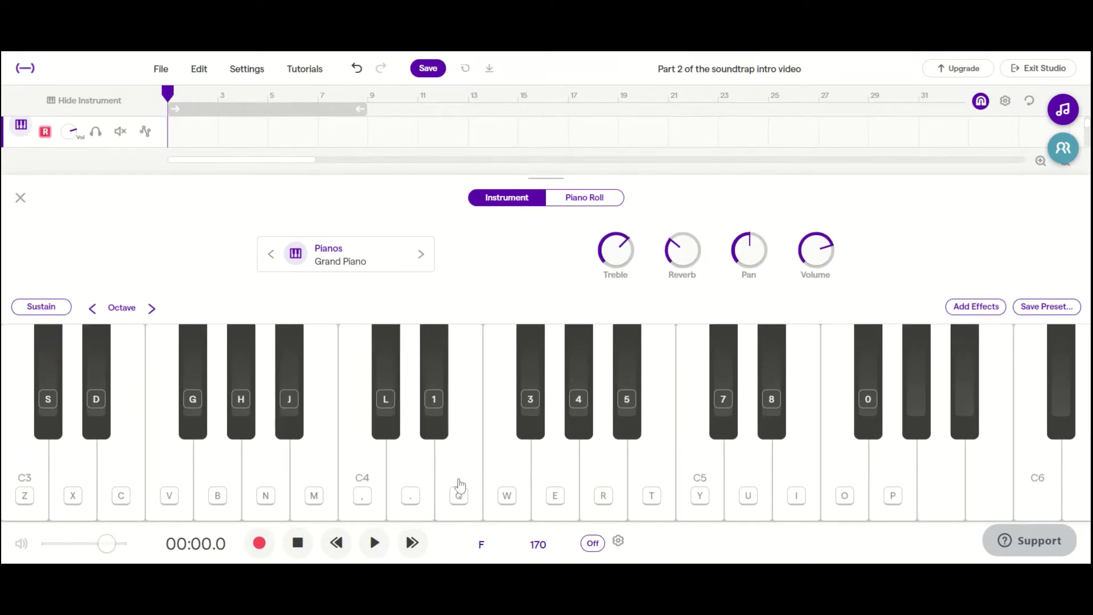
Step: Play C4 and E4 repeatedly over the descending bass notes A3, G3, F3 and E3 on the Grand Piano
key(comma)
key(q)
click(265, 477)
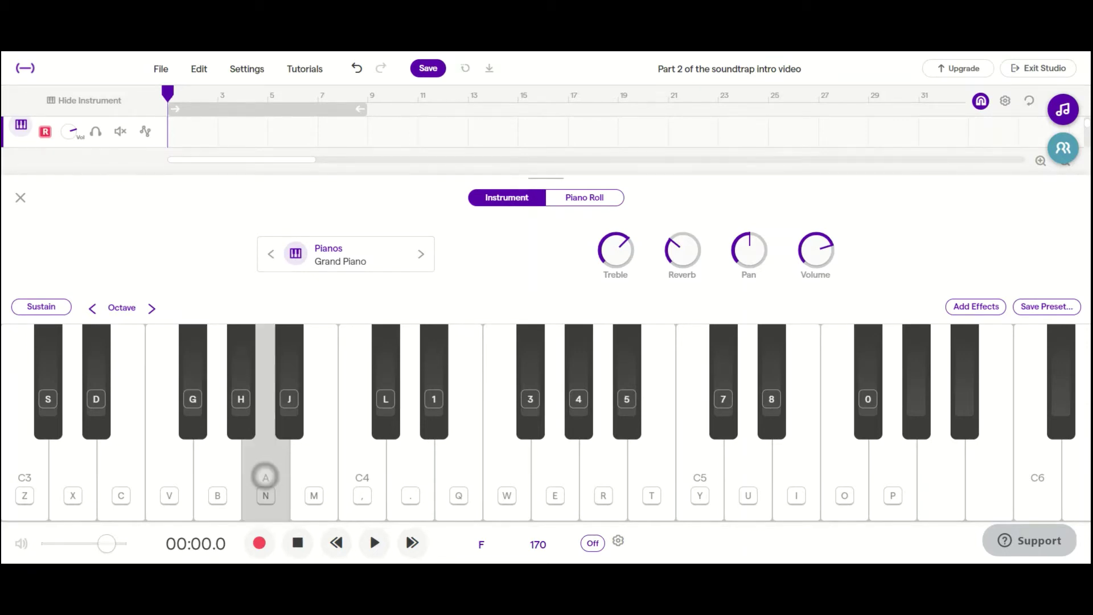
key(q)
key(comma)
key(q)
click(219, 458)
key(comma)
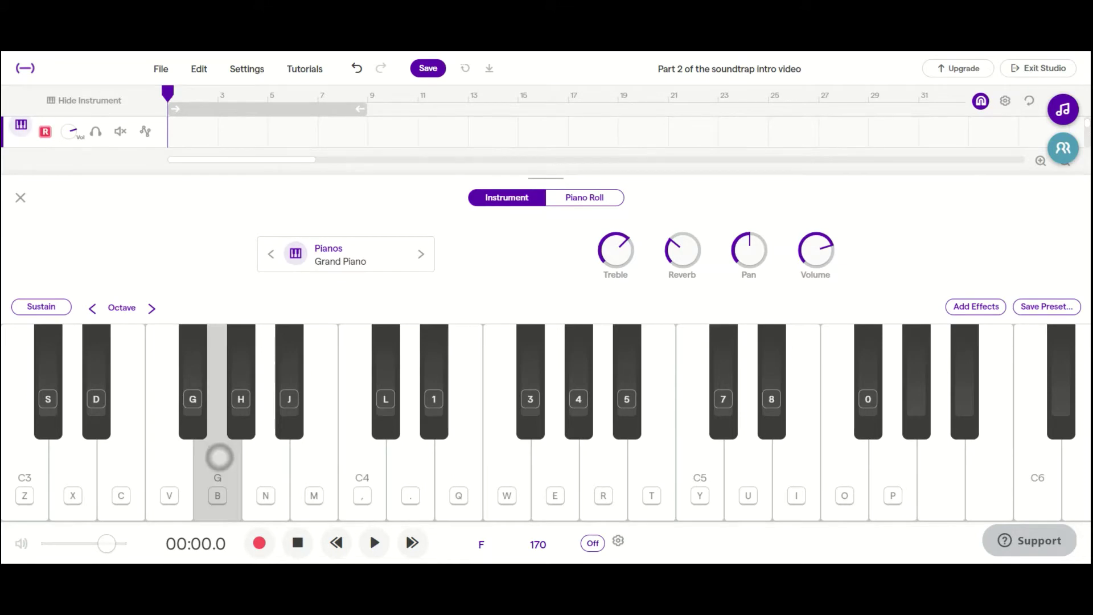
key(q)
key(comma)
key(q)
key(q)
click(178, 462)
key(comma)
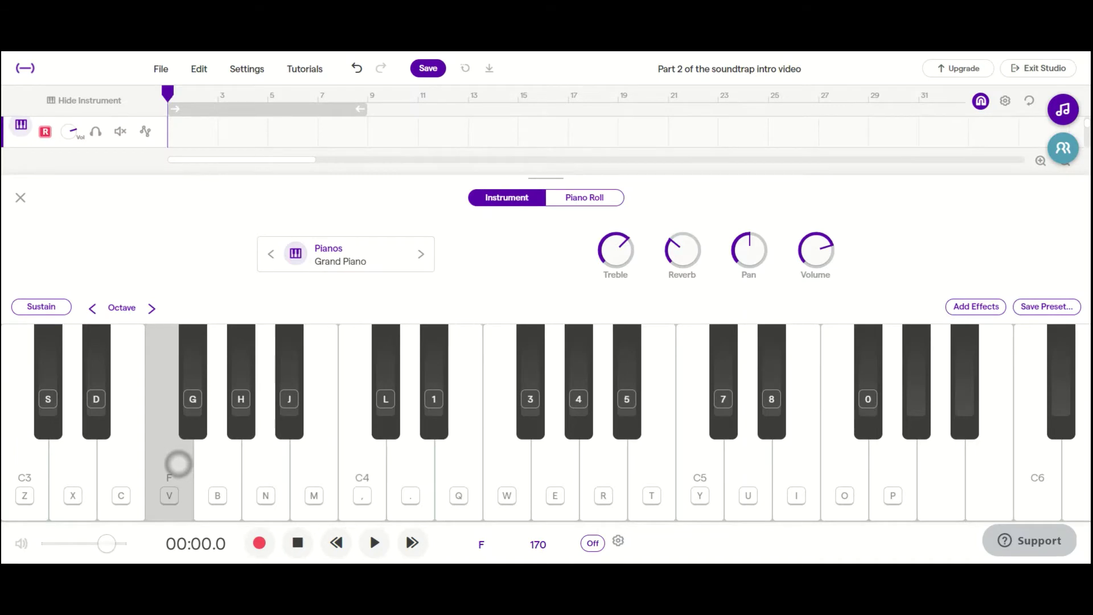
key(q)
click(120, 464)
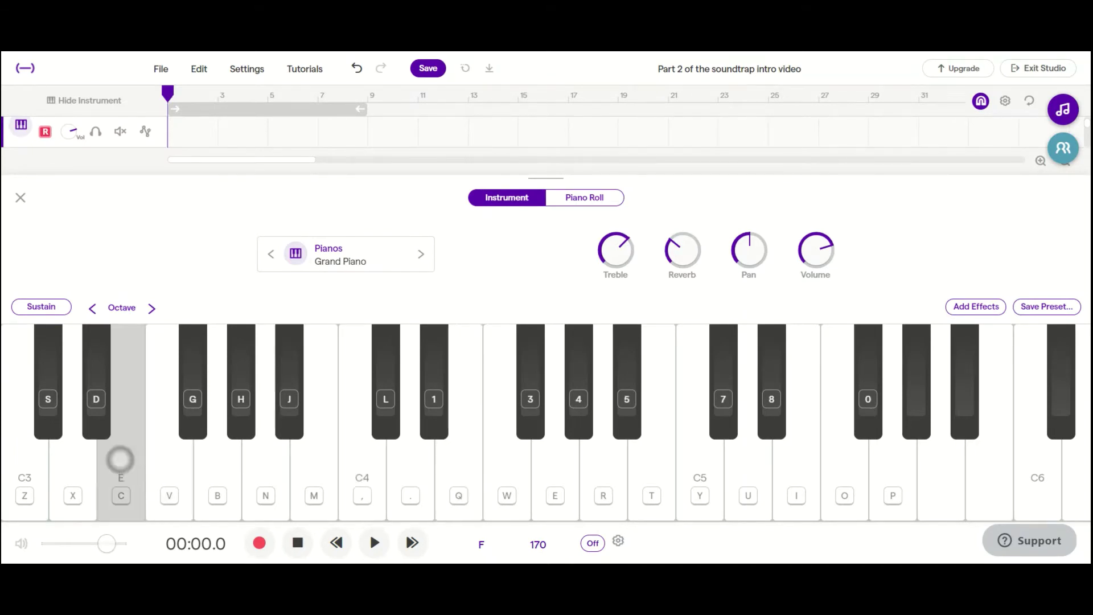
key(comma)
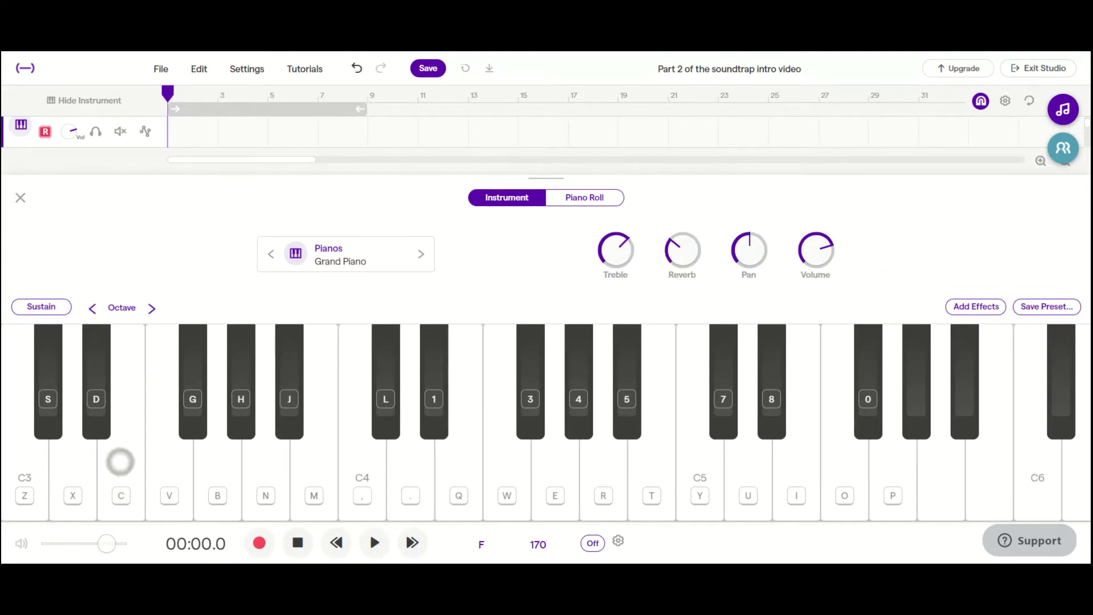
Step: Try the Pianizer preset and switch the piano track to Rhodes, testing each with notes around C4
click(419, 257)
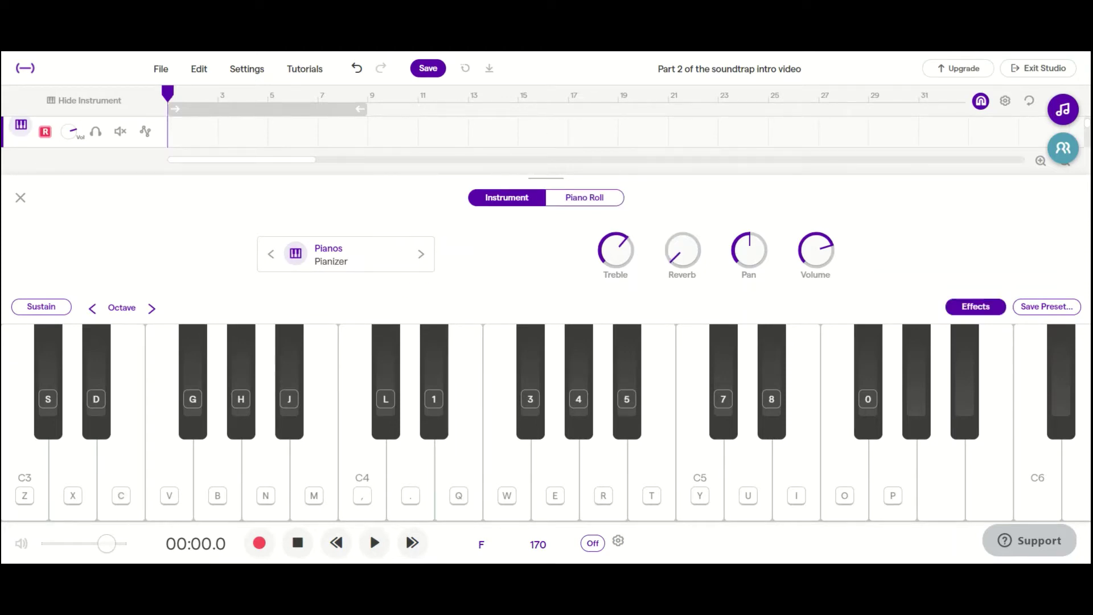
click(354, 503)
click(373, 480)
click(422, 253)
click(390, 513)
click(378, 488)
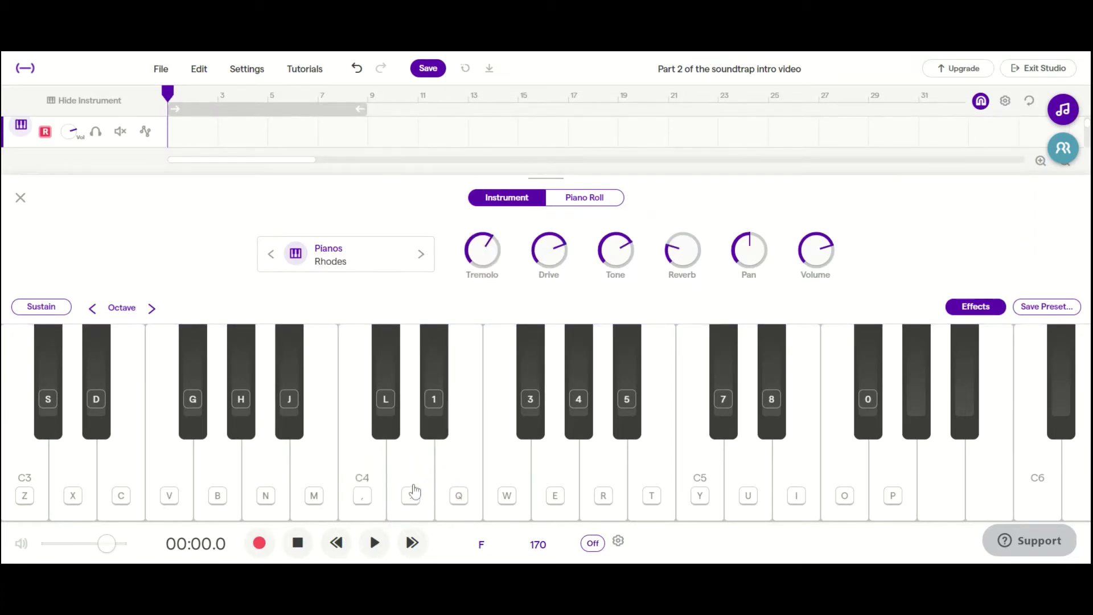
click(448, 479)
click(397, 481)
Step: Raise the Rhodes reverb considerably and test the sound with the F# above C4
mouse_move(679, 251)
mouse_down()
mouse_move(698, 208)
mouse_move(746, 283)
mouse_move(737, 287)
mouse_move(636, 200)
mouse_move(678, 176)
mouse_up()
click(542, 420)
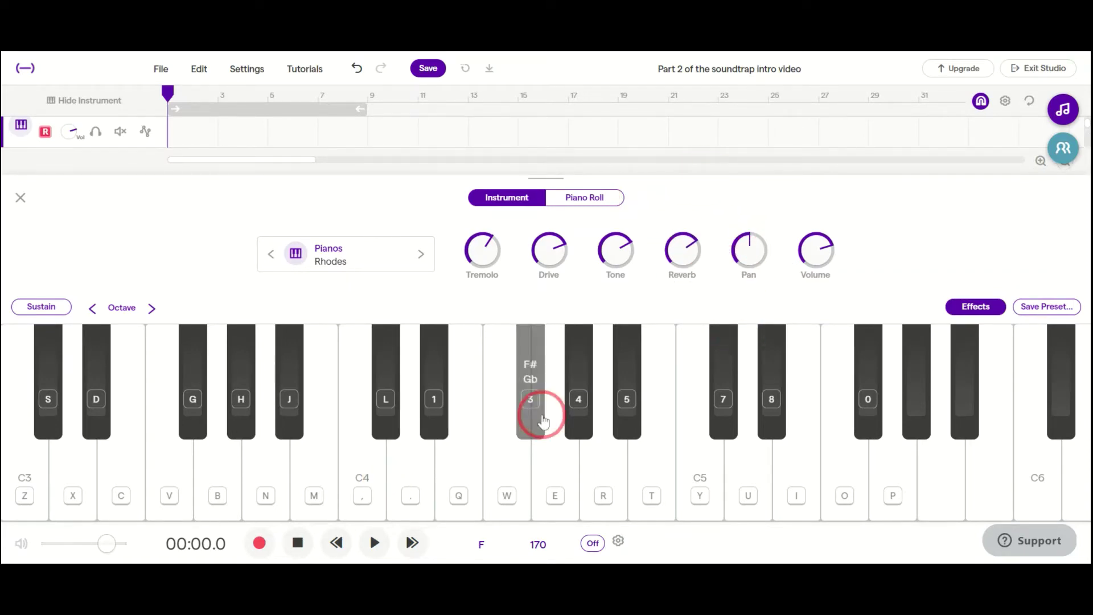
Step: Play the descending notes G4, F4, E4 and D4 on the Rhodes to test its sound
click(564, 450)
click(507, 480)
click(458, 478)
click(406, 477)
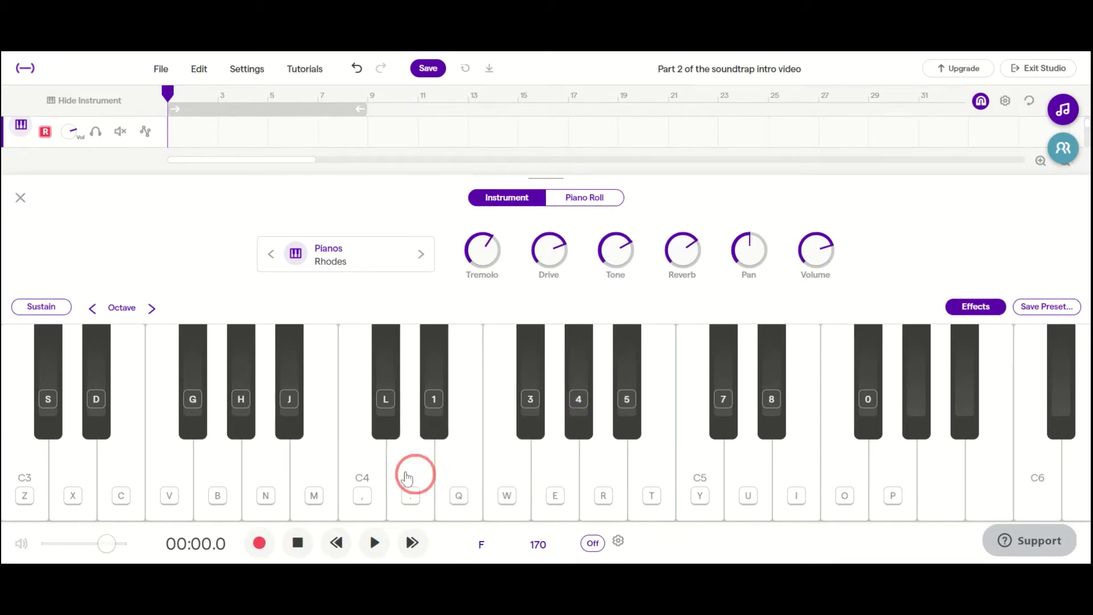
Step: Draw short notes between Eb3 and B3 at bars 1, 3, 5 and 7 in the Rhodes track's piano roll
click(582, 202)
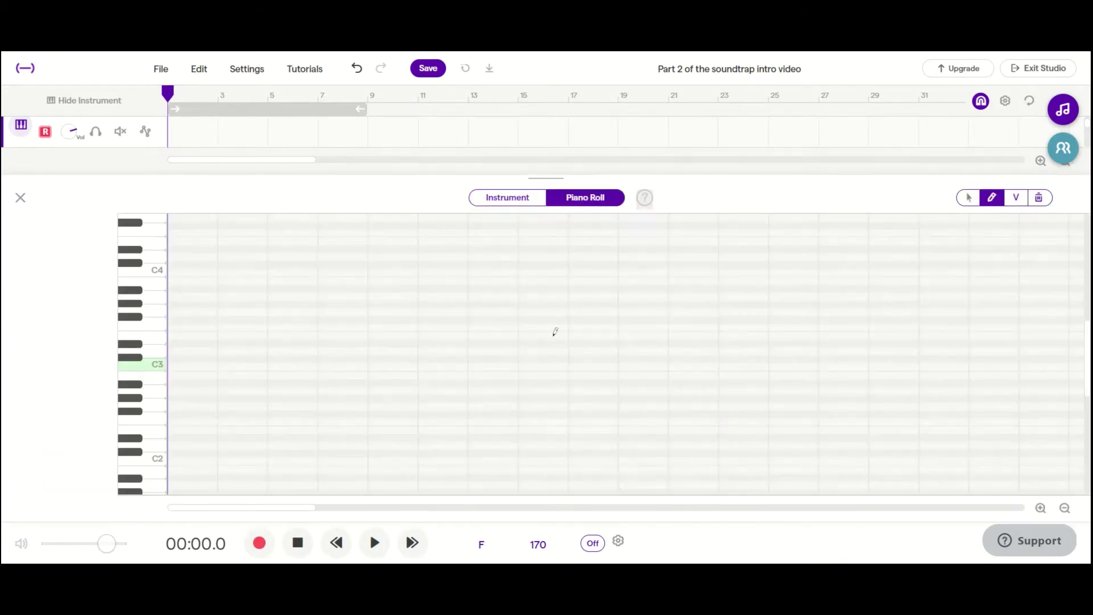
key(r)
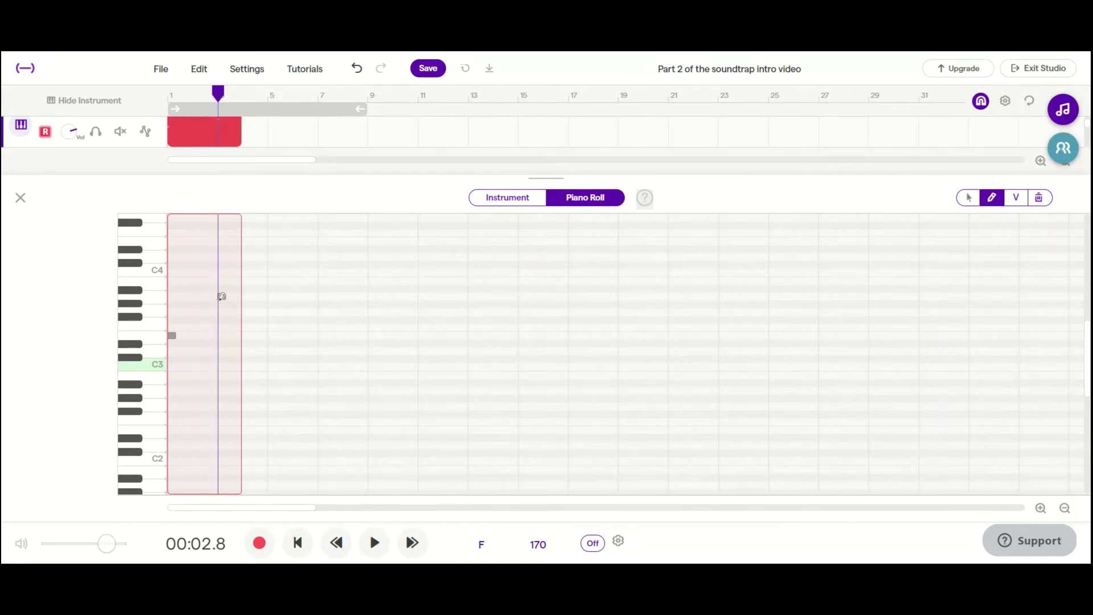
click(244, 278)
click(268, 319)
click(273, 342)
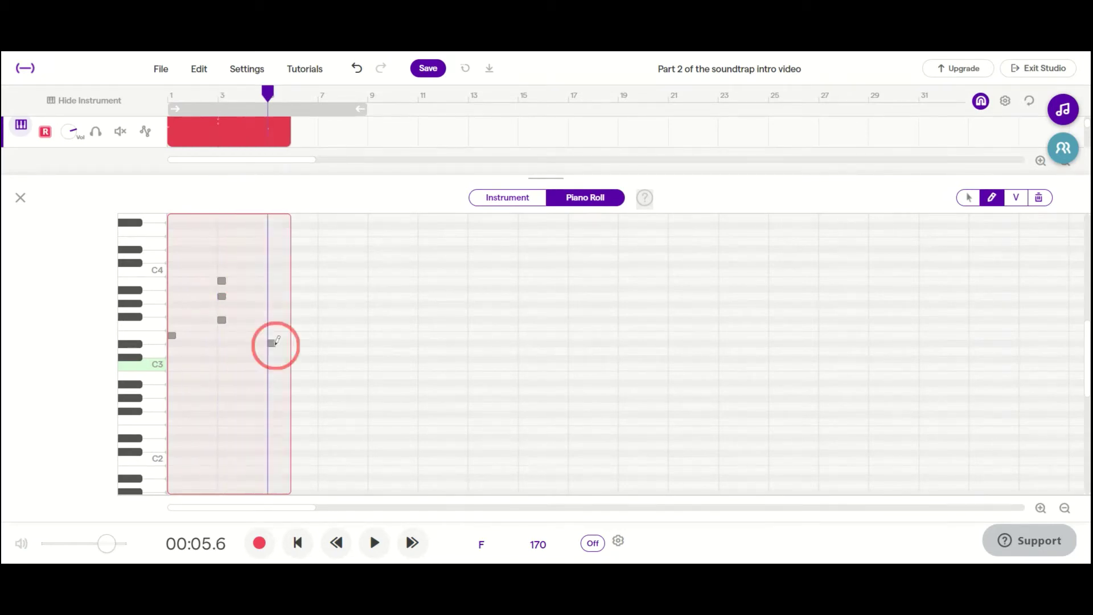
click(301, 322)
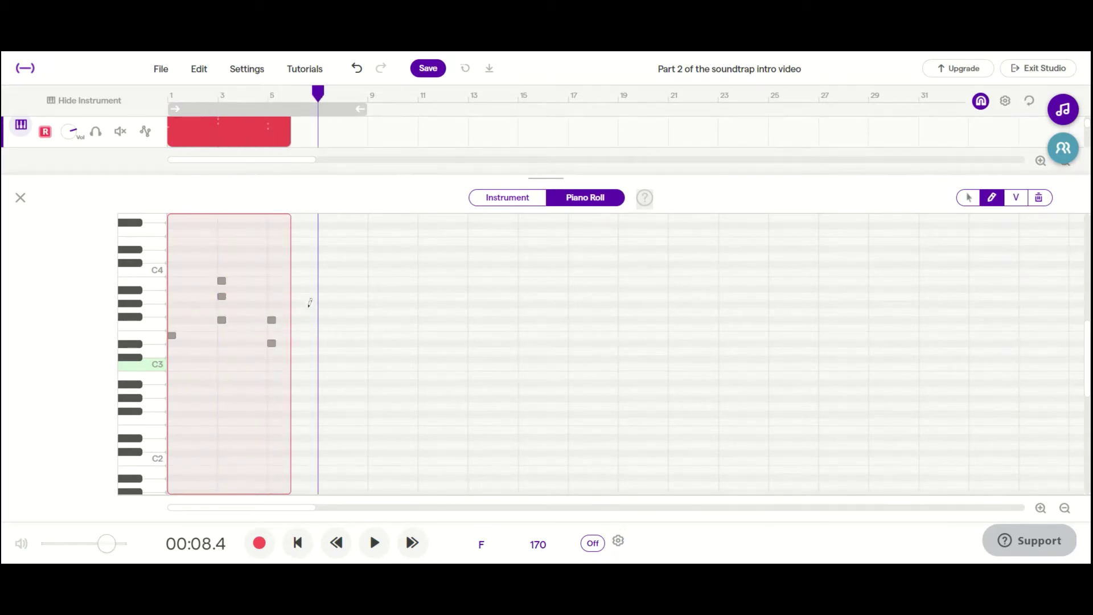
click(310, 276)
click(302, 300)
click(303, 305)
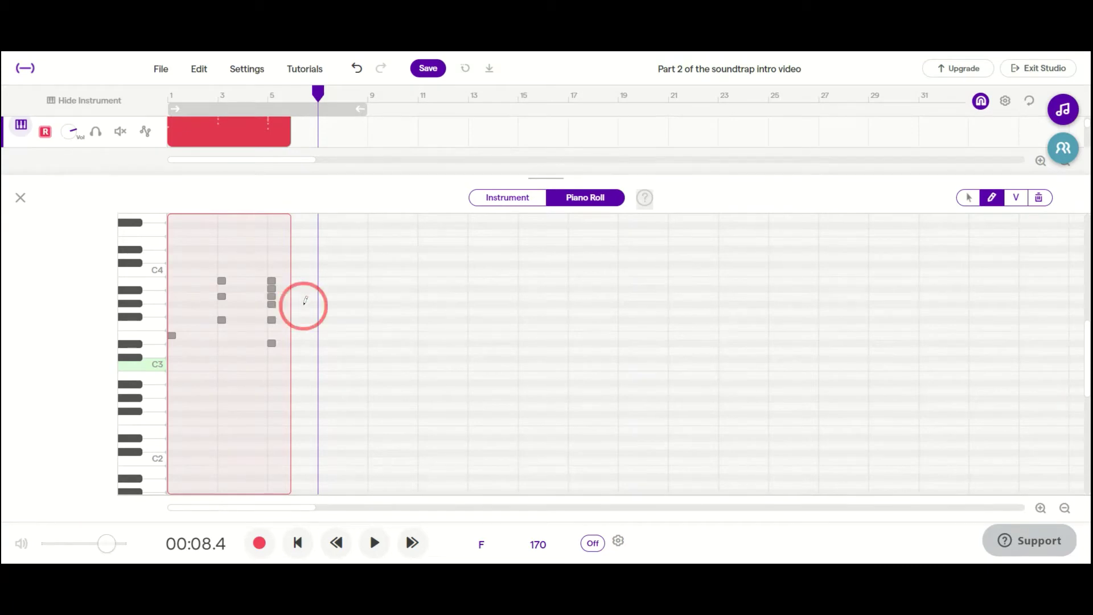
click(321, 301)
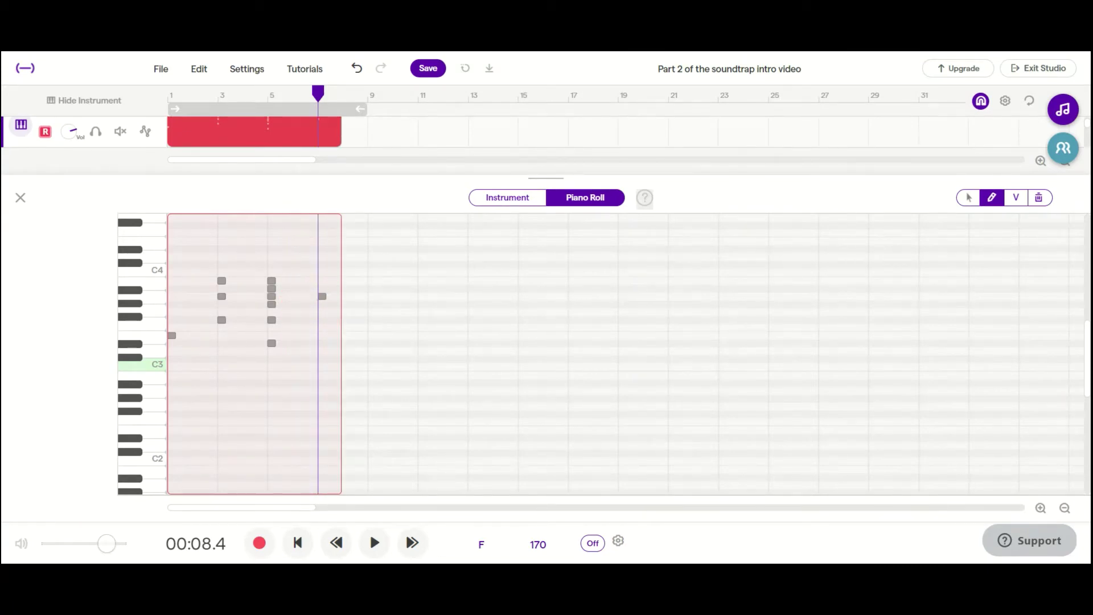
Step: Play the drawn Rhodes notes from the start of the song and pause partway through
click(297, 543)
click(375, 543)
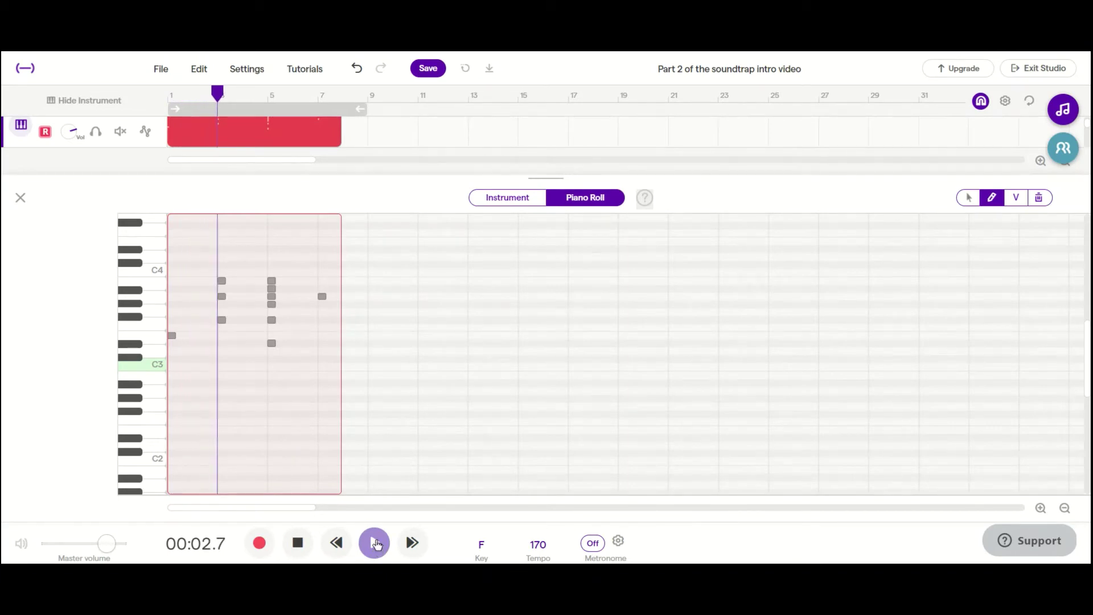
click(375, 542)
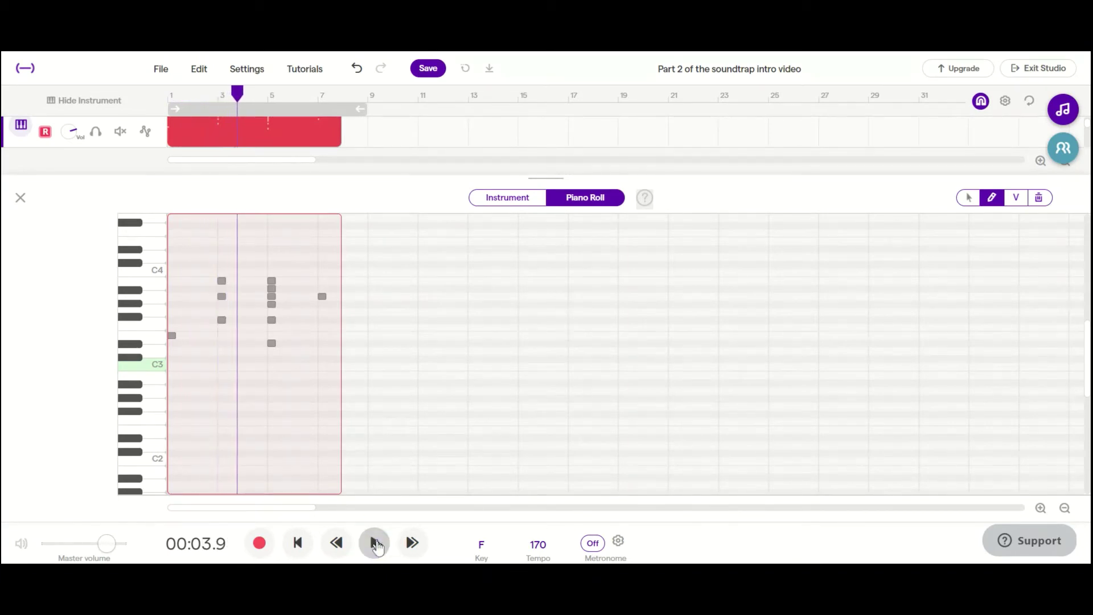
Step: Add lower notes between G2 and C3 at bars 3 and 5 of the piano roll and remove the B2 note at bar 5
click(252, 367)
click(251, 383)
click(256, 399)
click(261, 406)
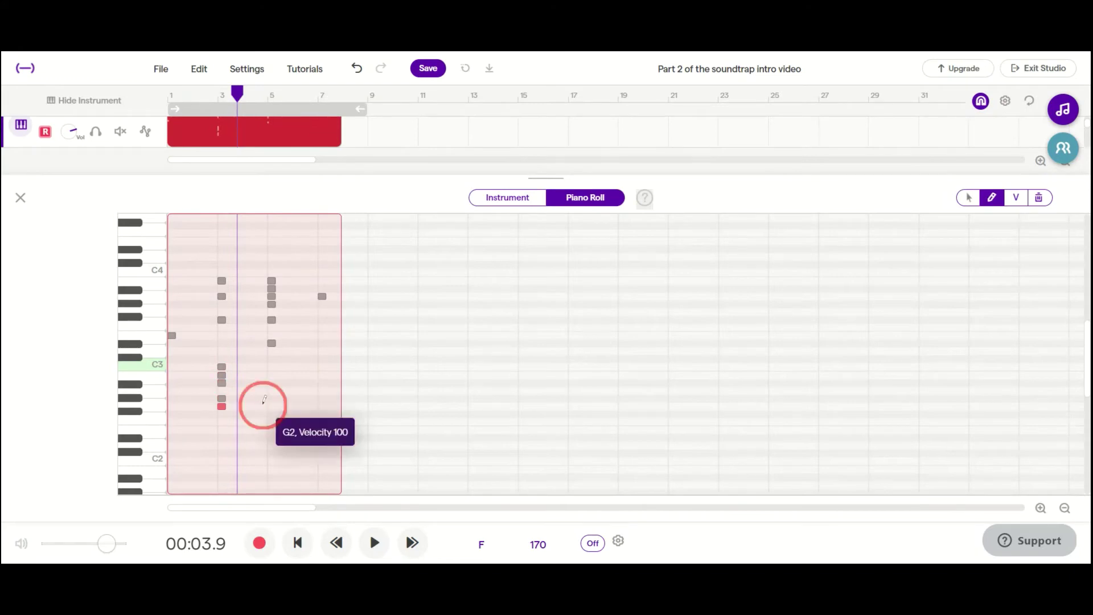
click(288, 406)
click(305, 383)
click(308, 376)
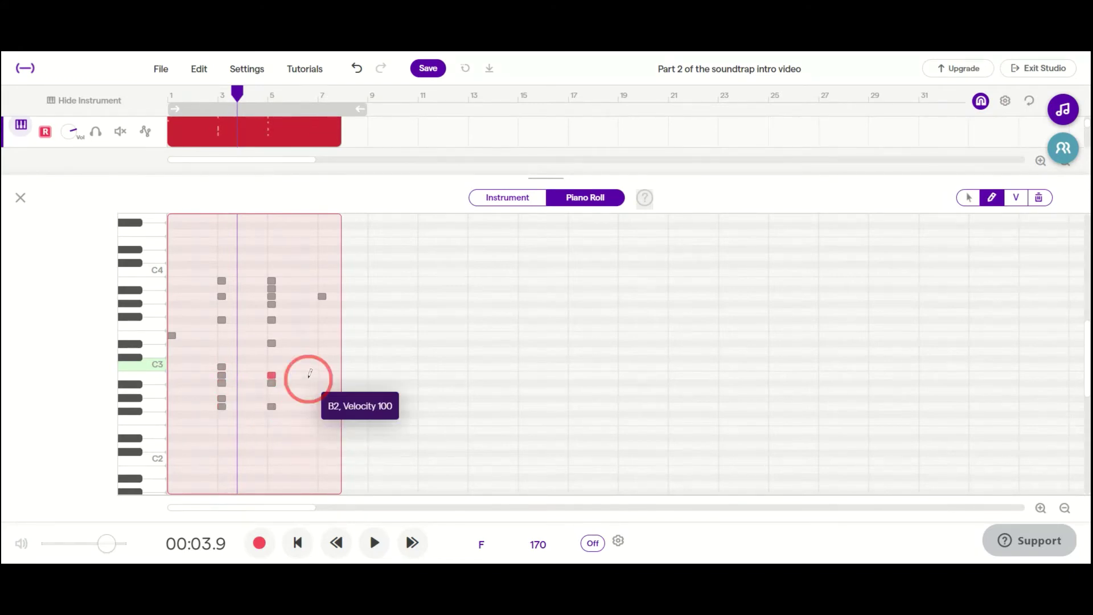
key(Up)
key(Up)
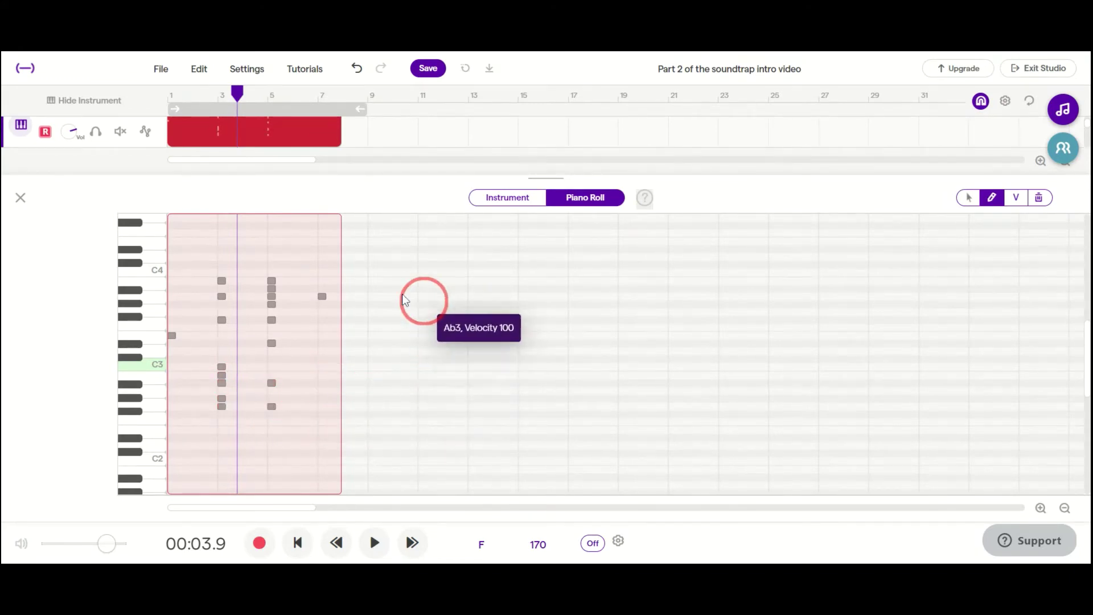
key(Delete)
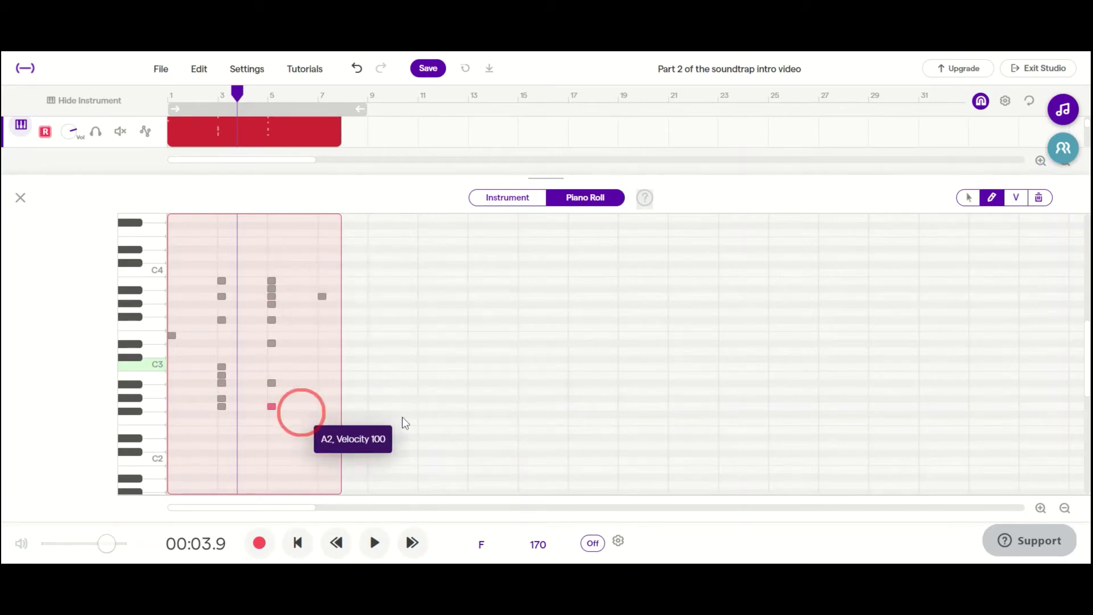
click(401, 358)
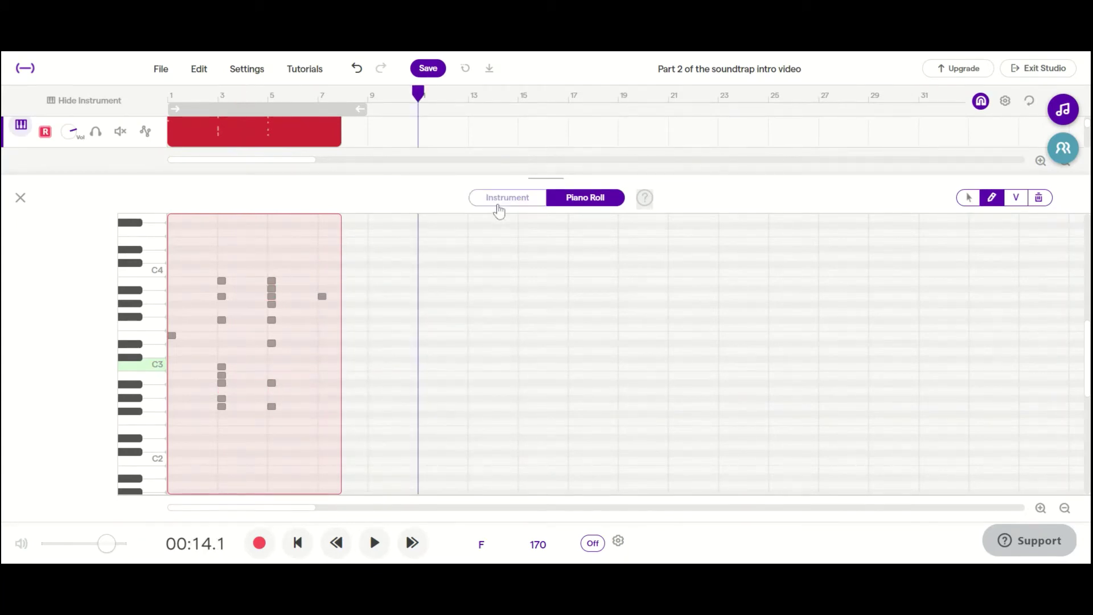
Step: Browse the My Preset Collection, Keyboards and Synths instrument presets while keeping the Rhodes sound
click(501, 210)
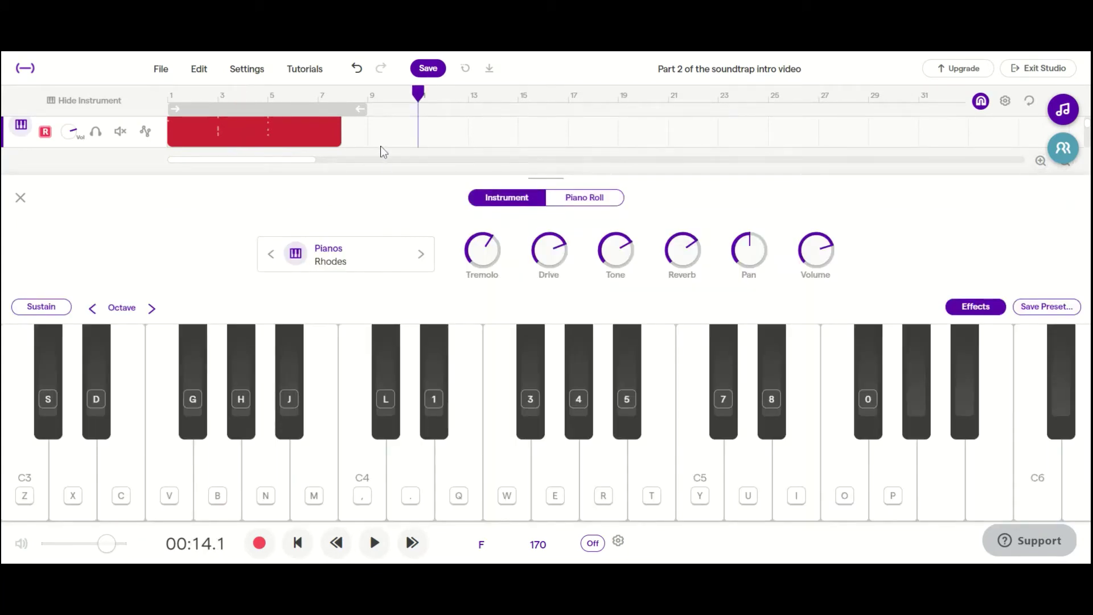
click(307, 262)
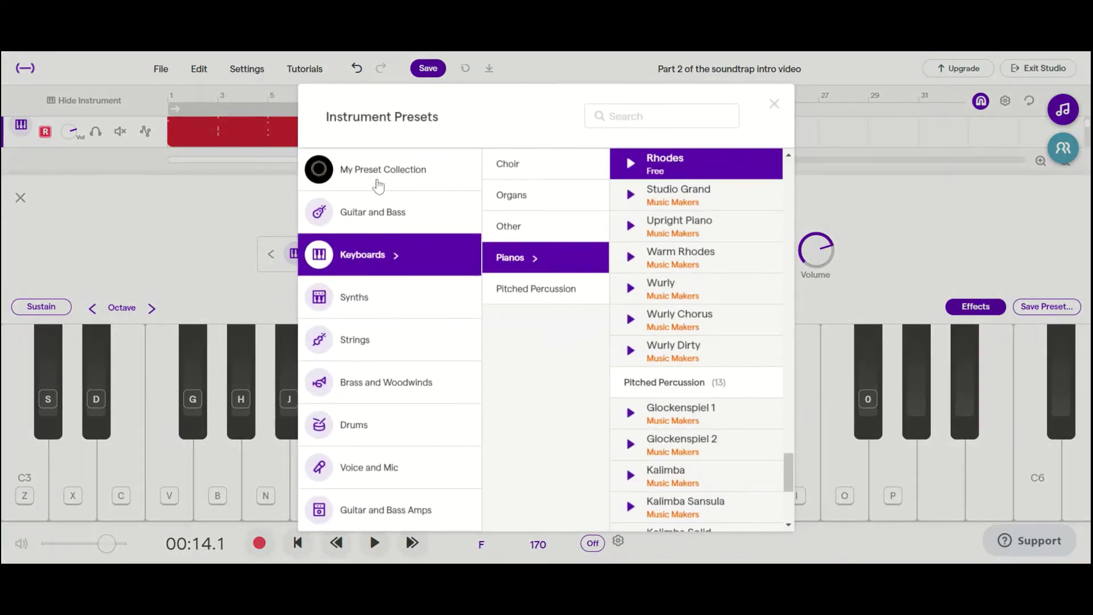
click(378, 185)
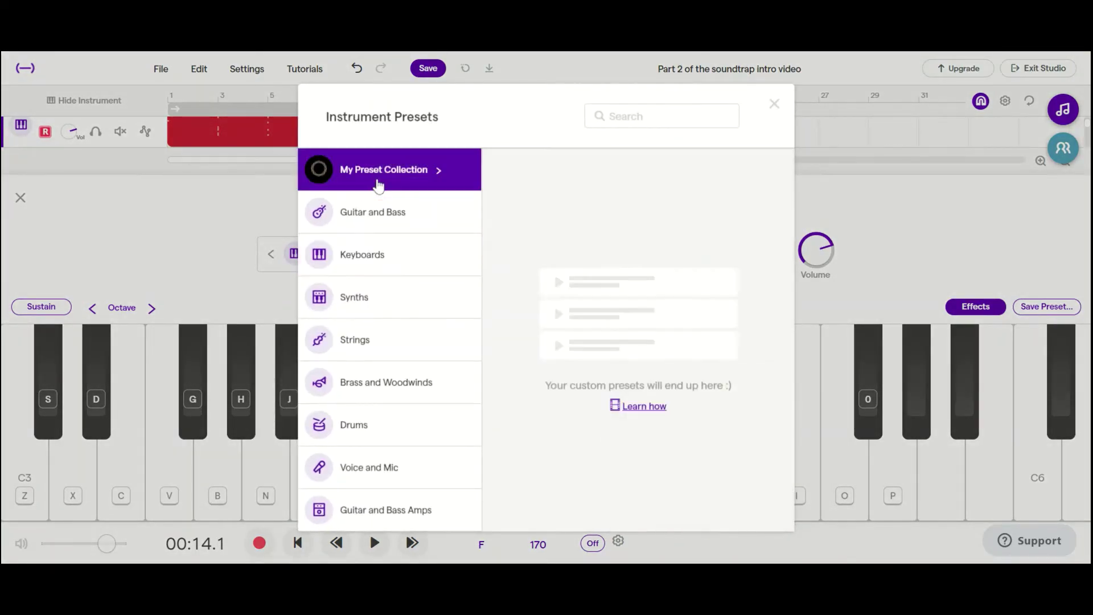
click(383, 273)
click(380, 314)
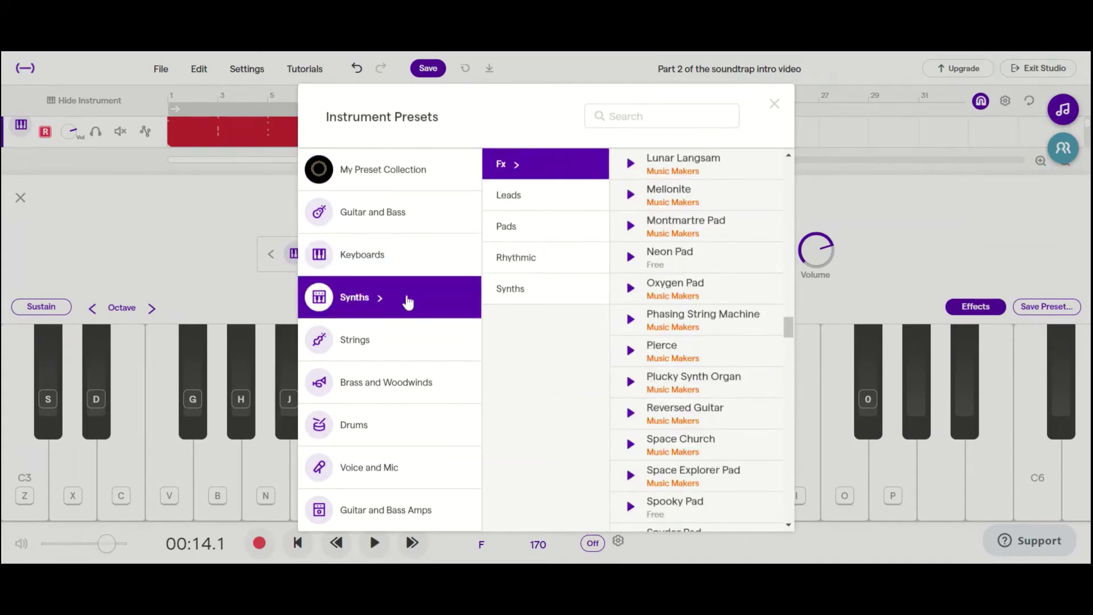
click(774, 106)
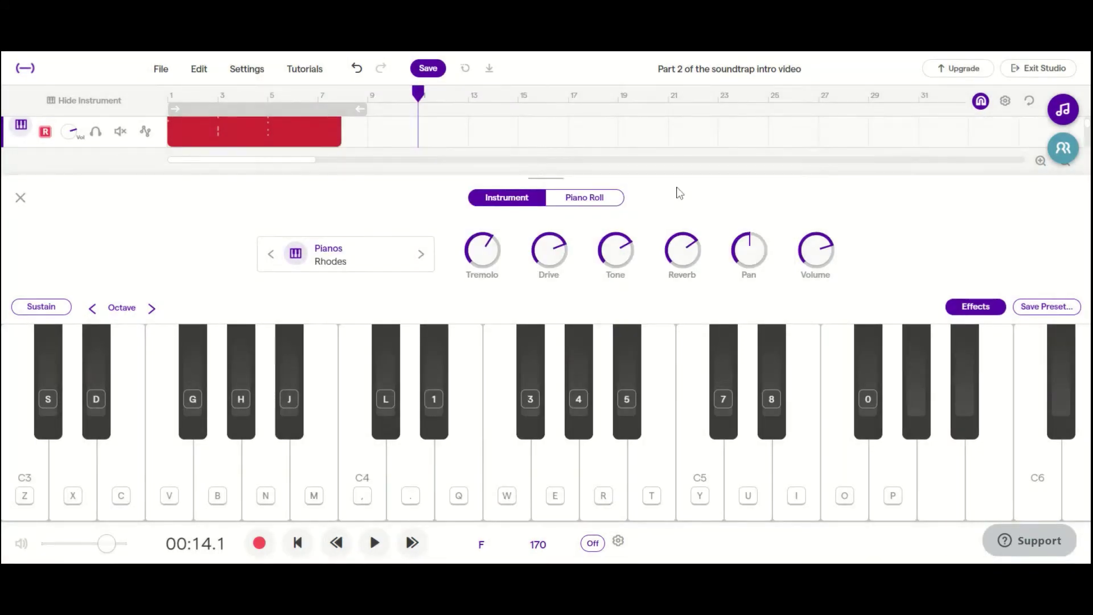
Step: Delete the drawn region from the Rhodes track and add a new Drum & beats track, leaving the loop library closed
click(20, 196)
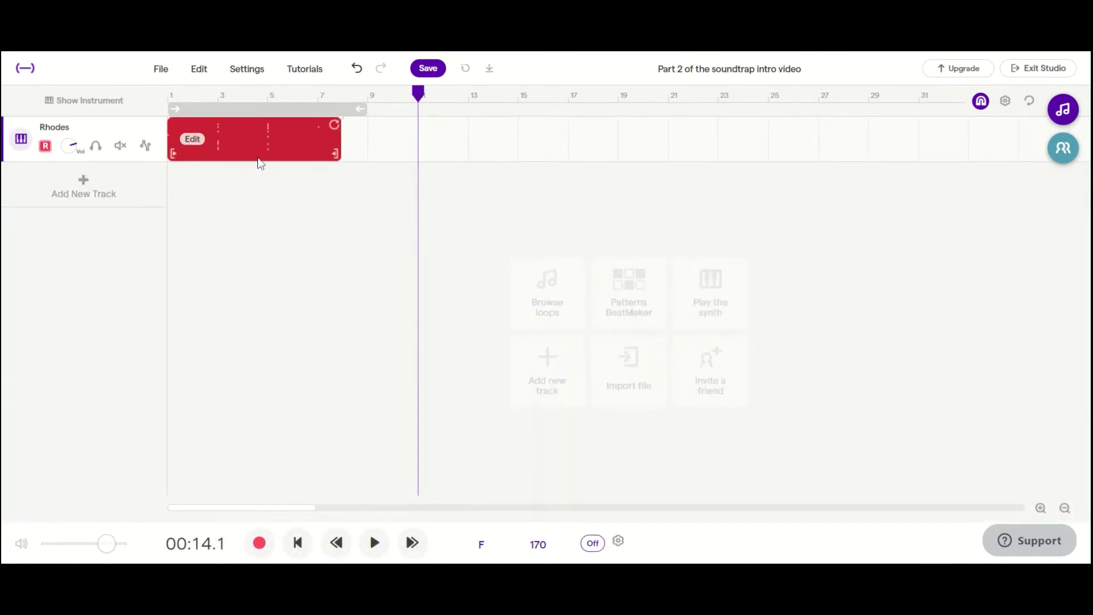
key(Delete)
click(547, 290)
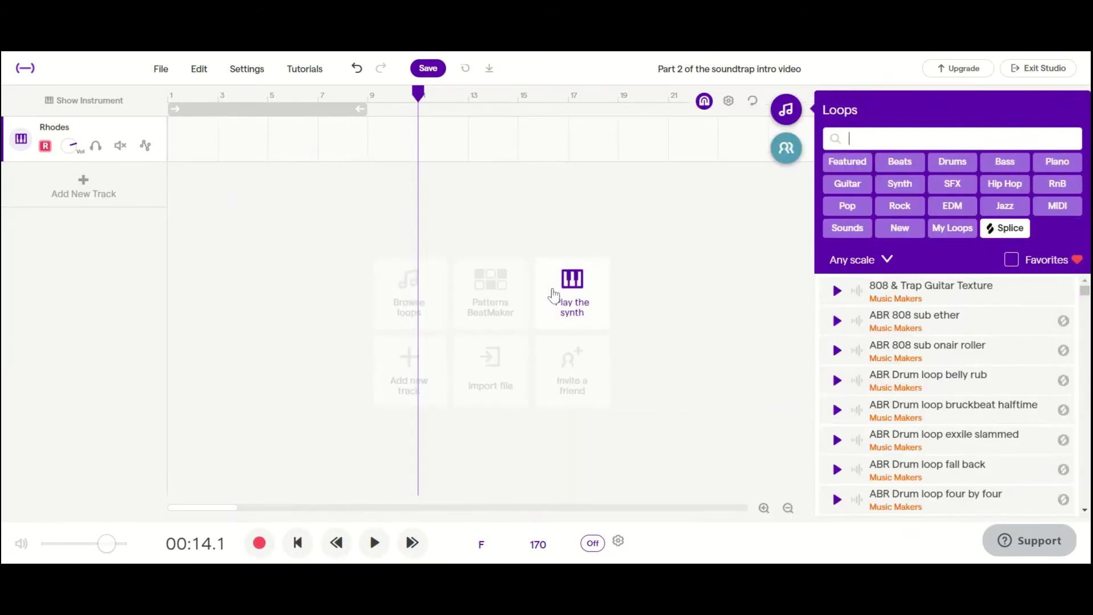
click(429, 370)
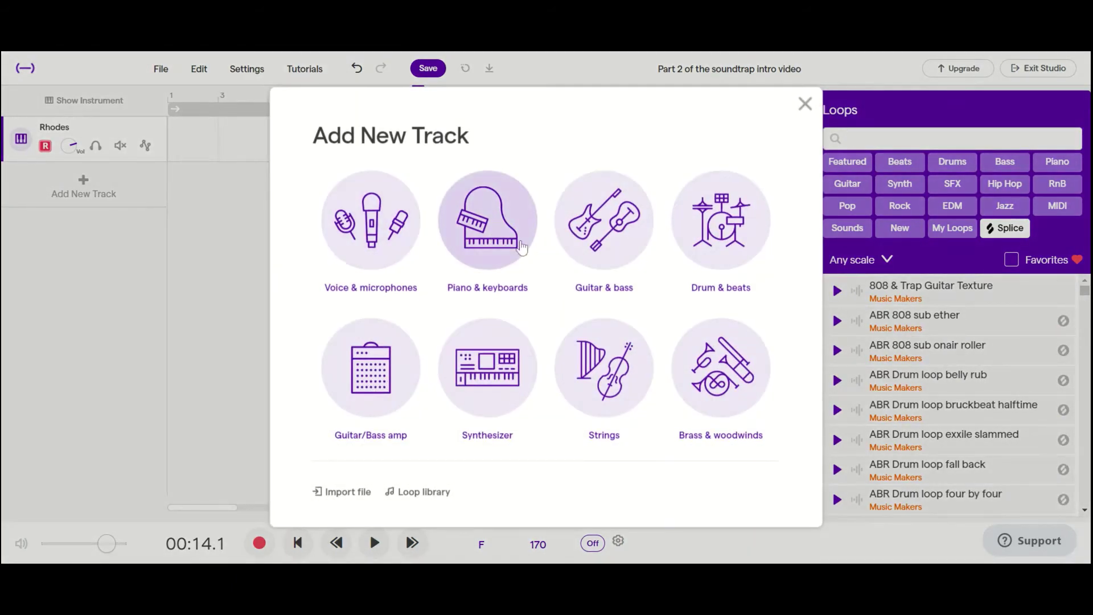
click(706, 257)
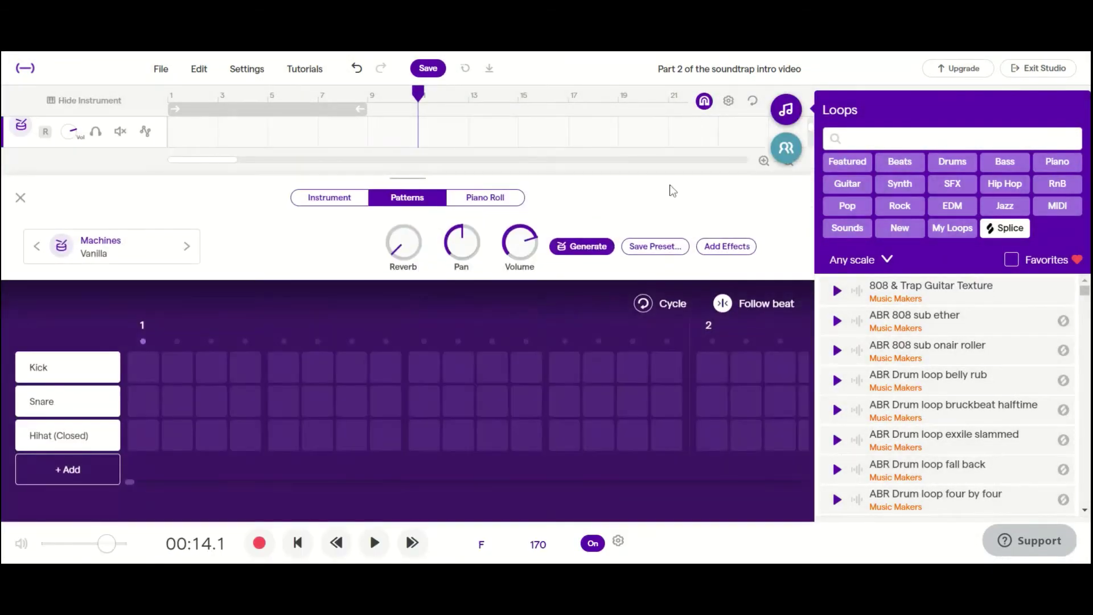
click(785, 109)
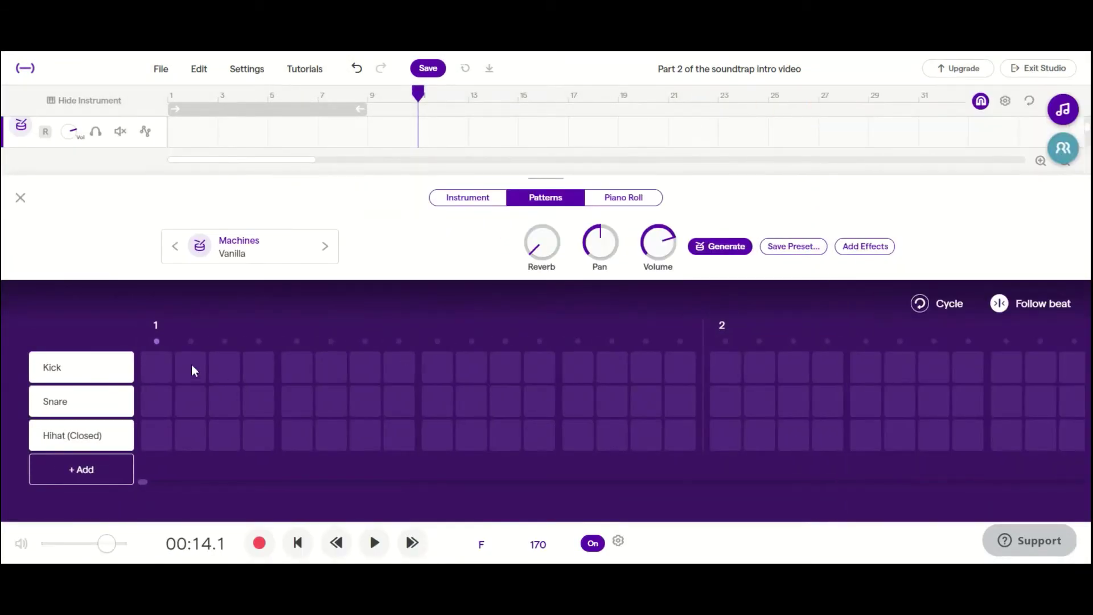
Step: Program kicks on steps 1 and 6 and a snare on step 4 of the drum pattern's first bar
click(156, 367)
click(258, 400)
click(330, 368)
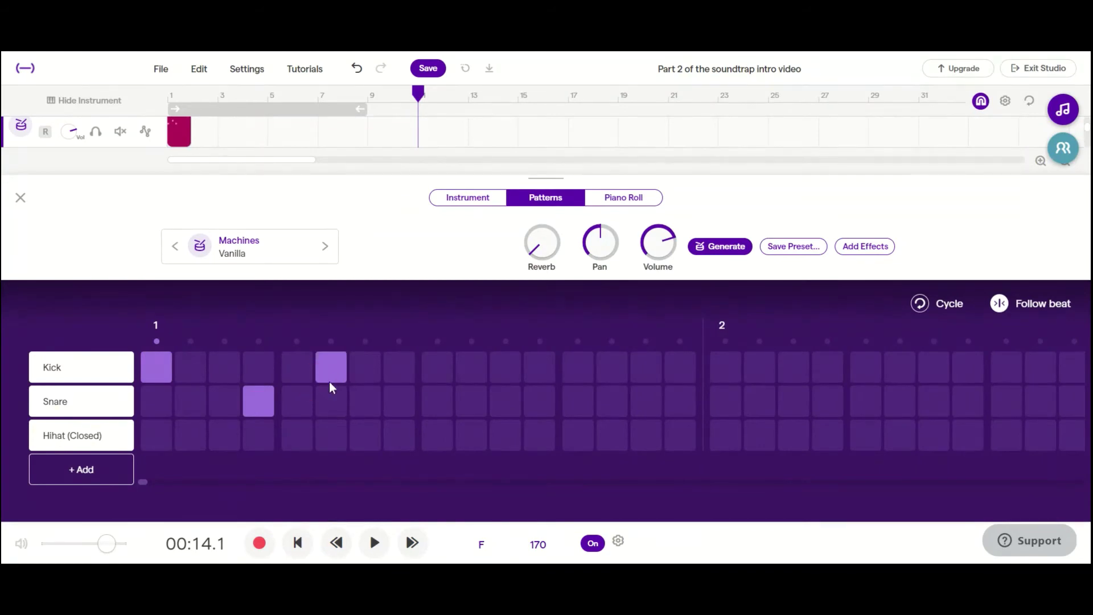
click(373, 541)
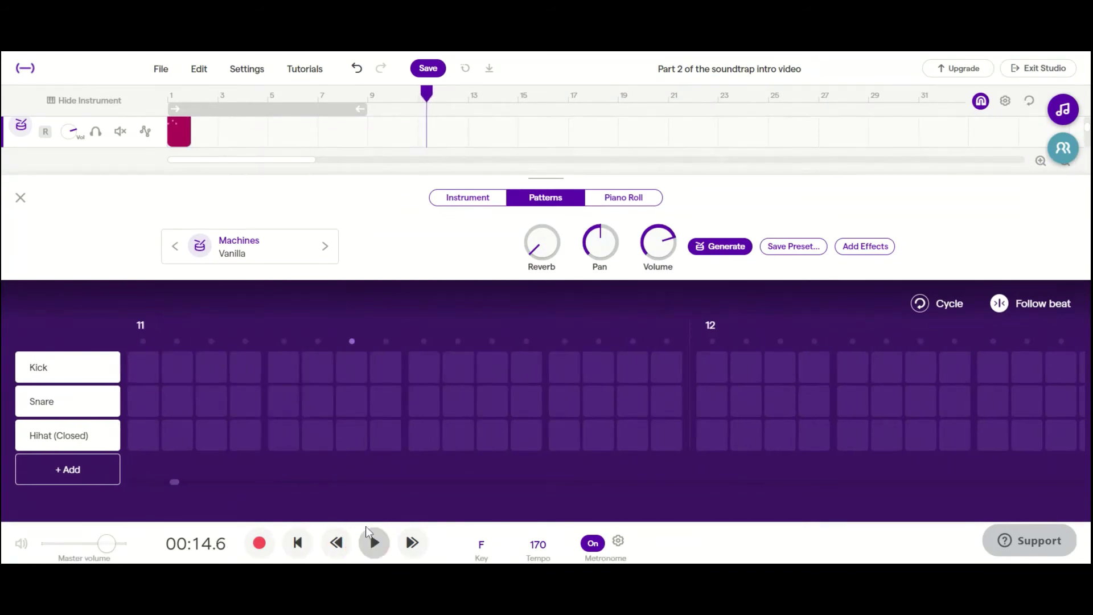
Step: Enable looping over bar 1 only and play the drum pattern from the start
click(297, 542)
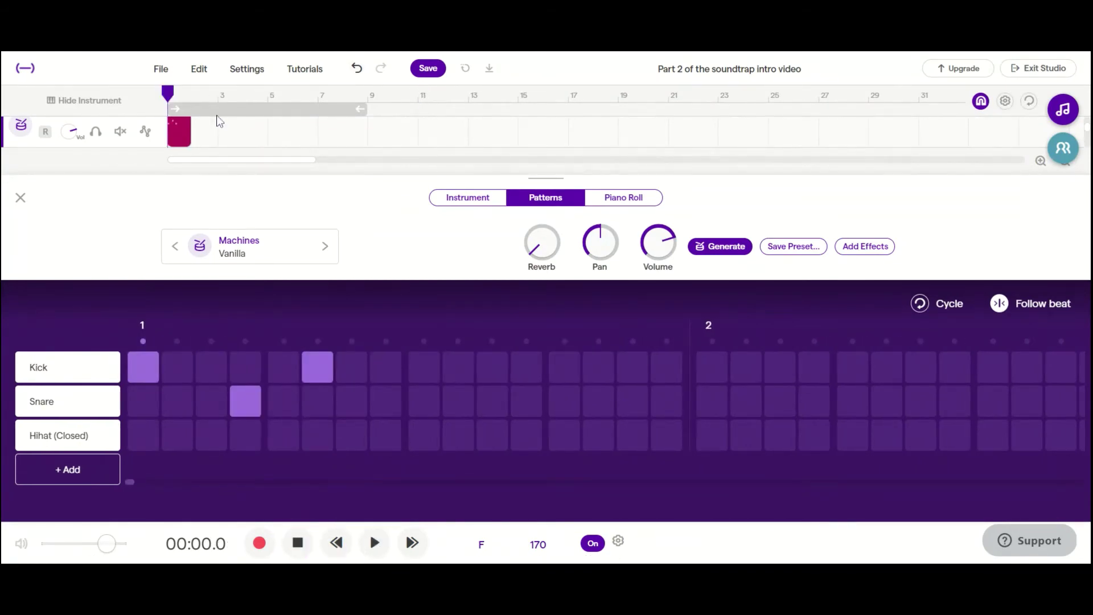
click(284, 112)
drag(360, 109, 190, 120)
click(382, 539)
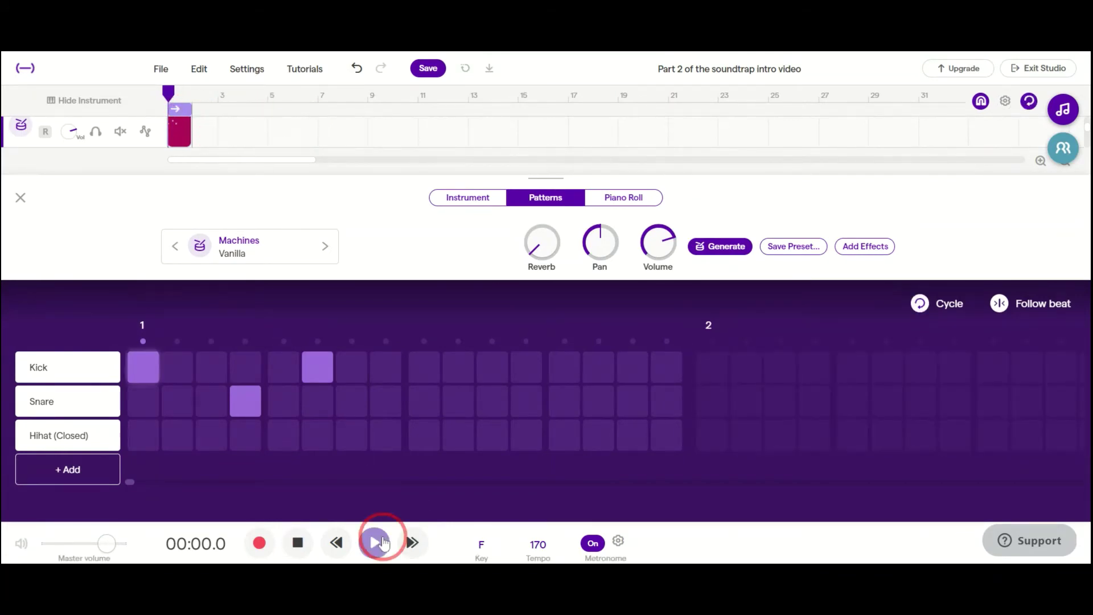
Step: Add a snare on step 10 and closed hi-hats on steps 5 and 12 of the drum pattern
click(457, 401)
key(space)
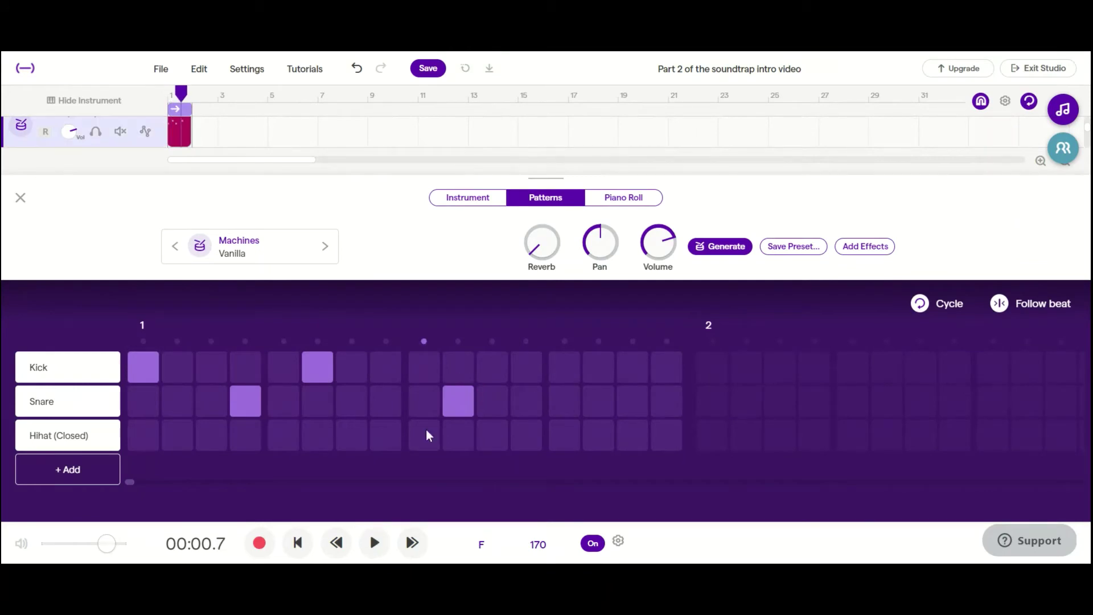
click(282, 435)
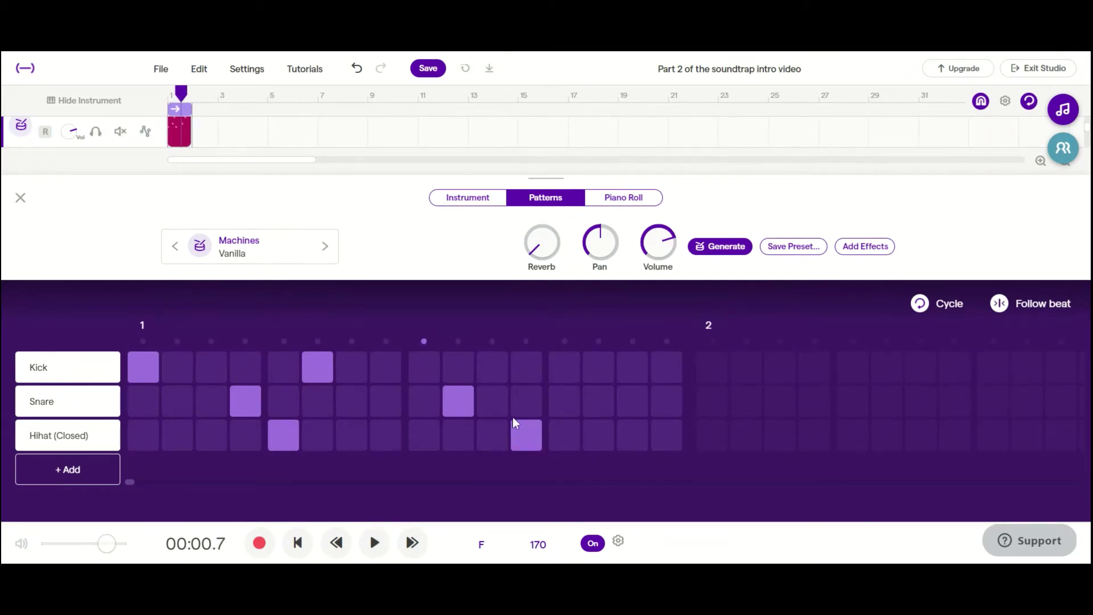
Step: Turn the metronome off and listen to the looped drum pattern, cancelling the track-freezing process and closing the pattern editor at the end
click(374, 542)
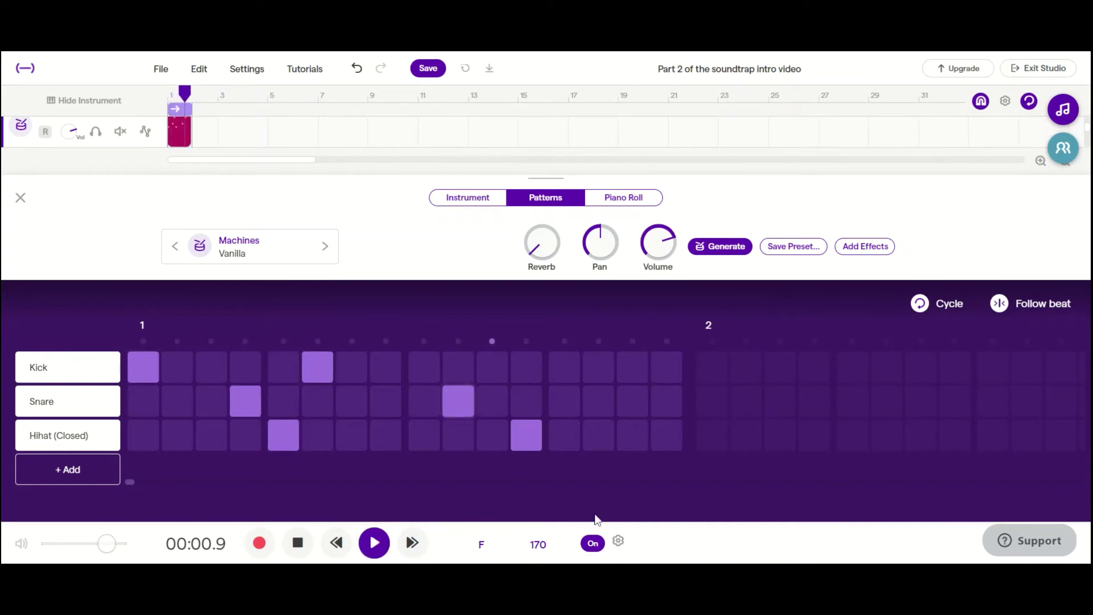
click(592, 543)
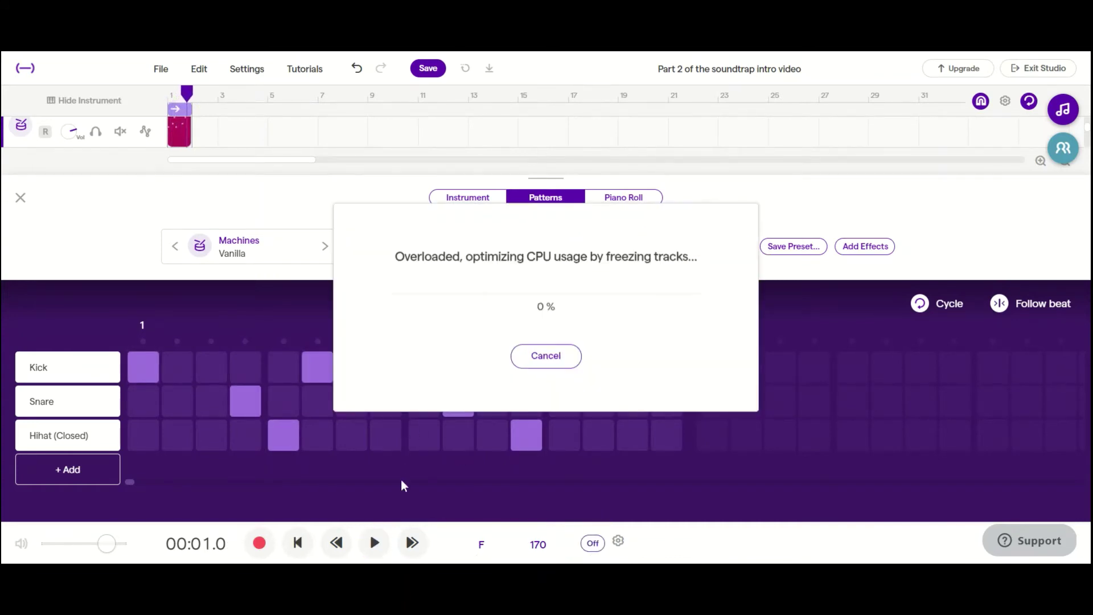
click(563, 354)
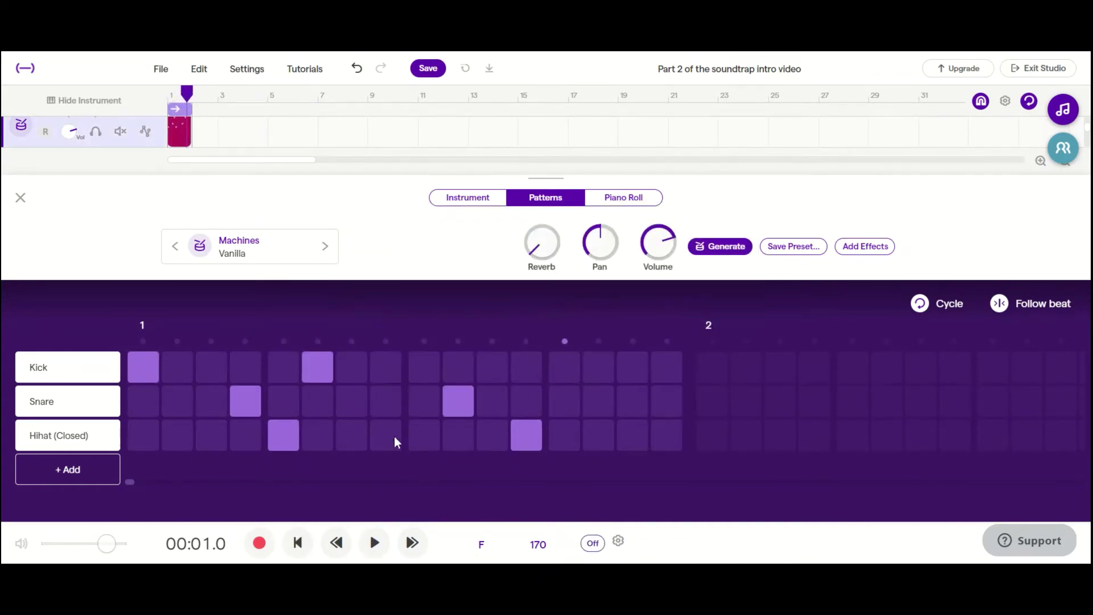
click(374, 543)
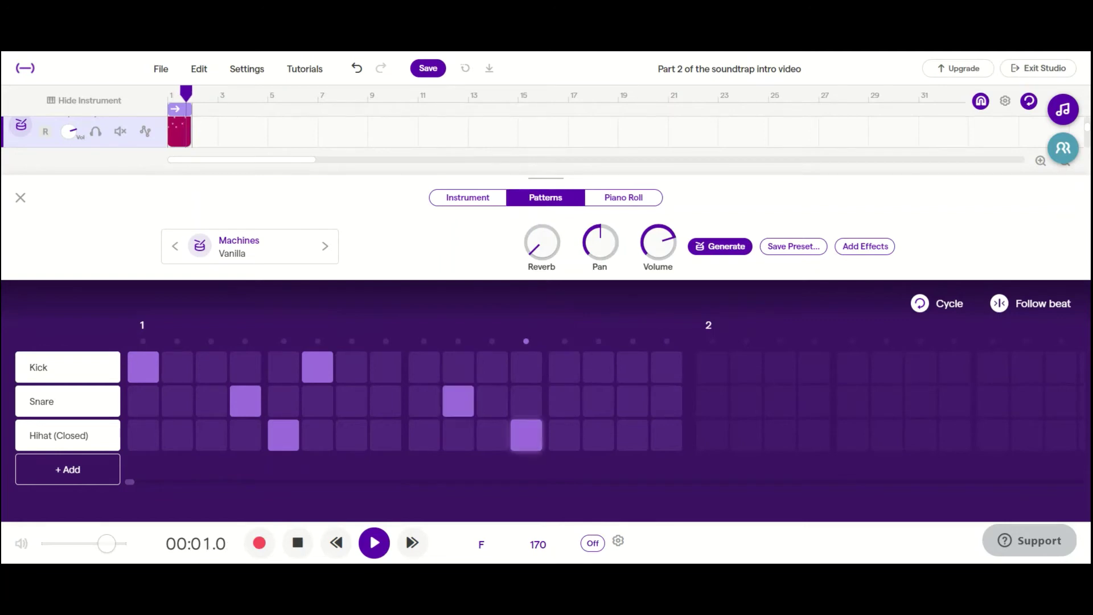
click(372, 544)
click(20, 198)
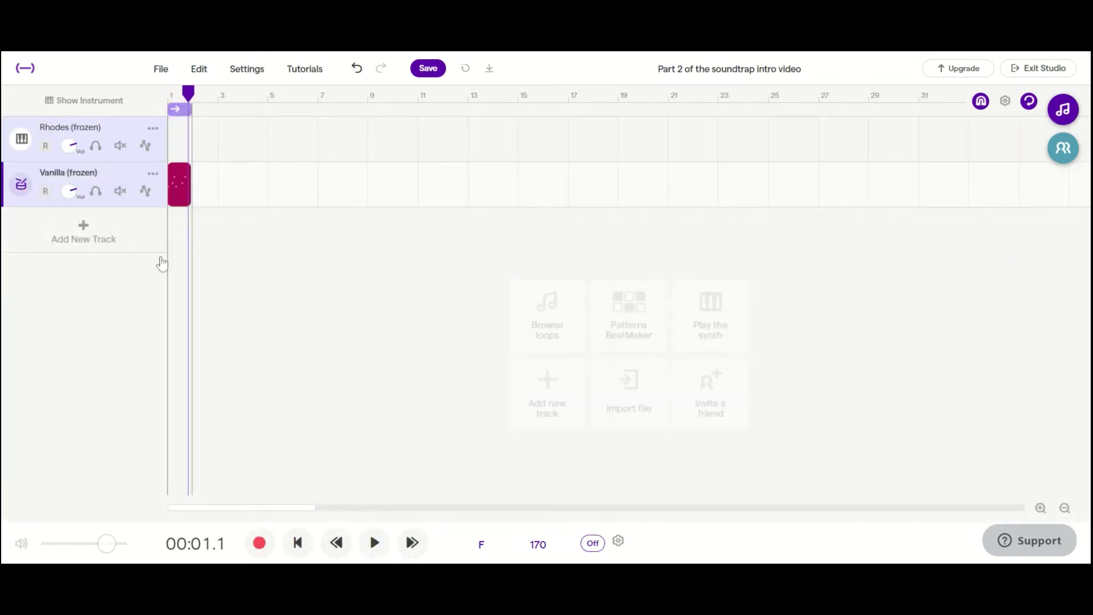
Step: Delete the Rhodes track and the Vanilla drum track from the project
click(149, 130)
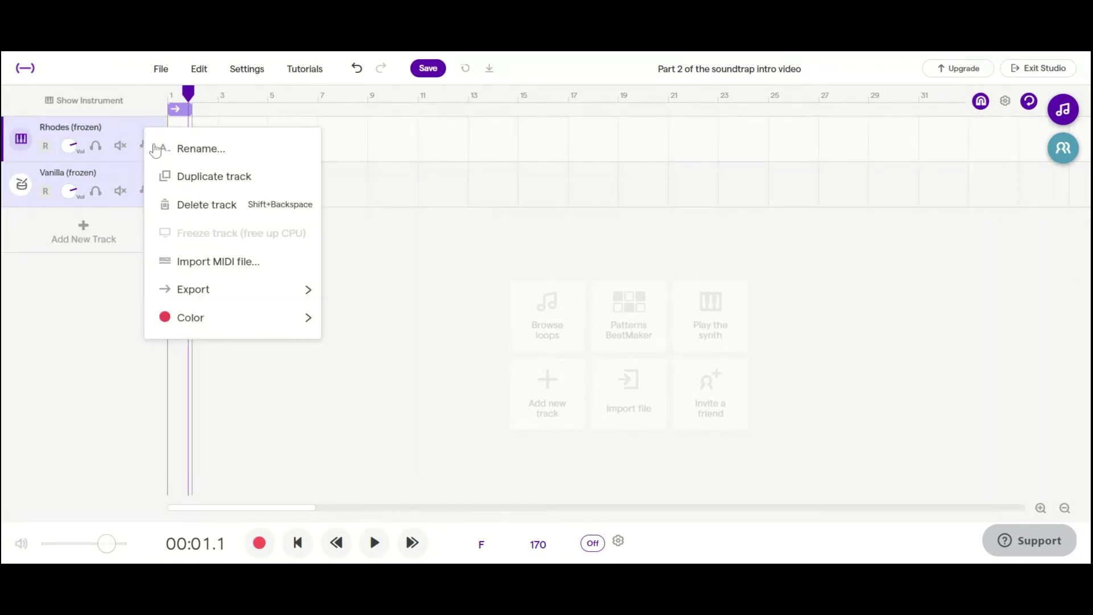
click(170, 204)
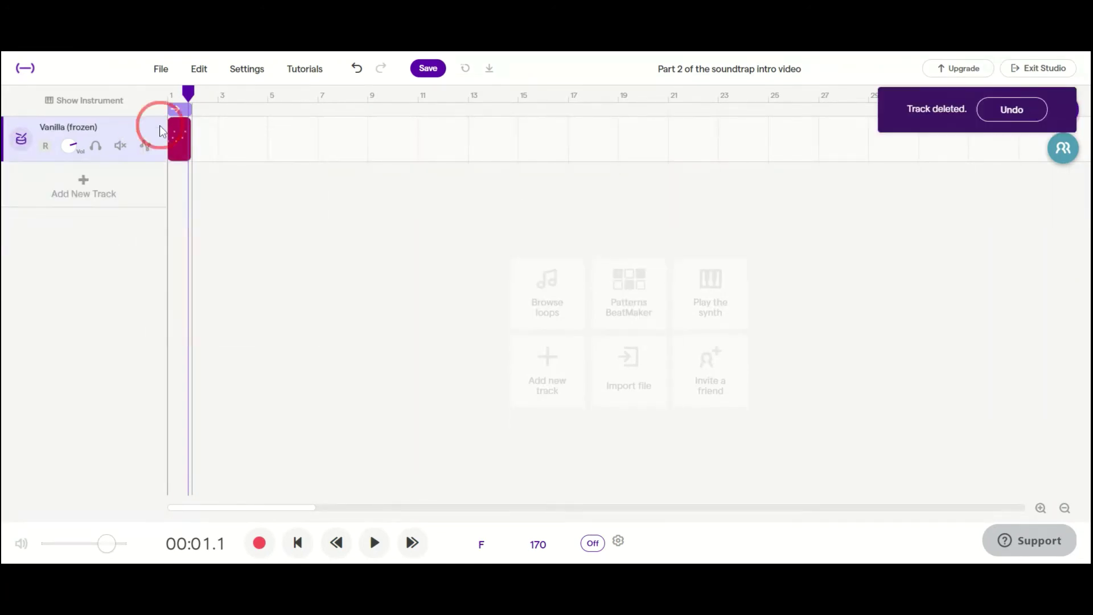
click(161, 130)
click(197, 201)
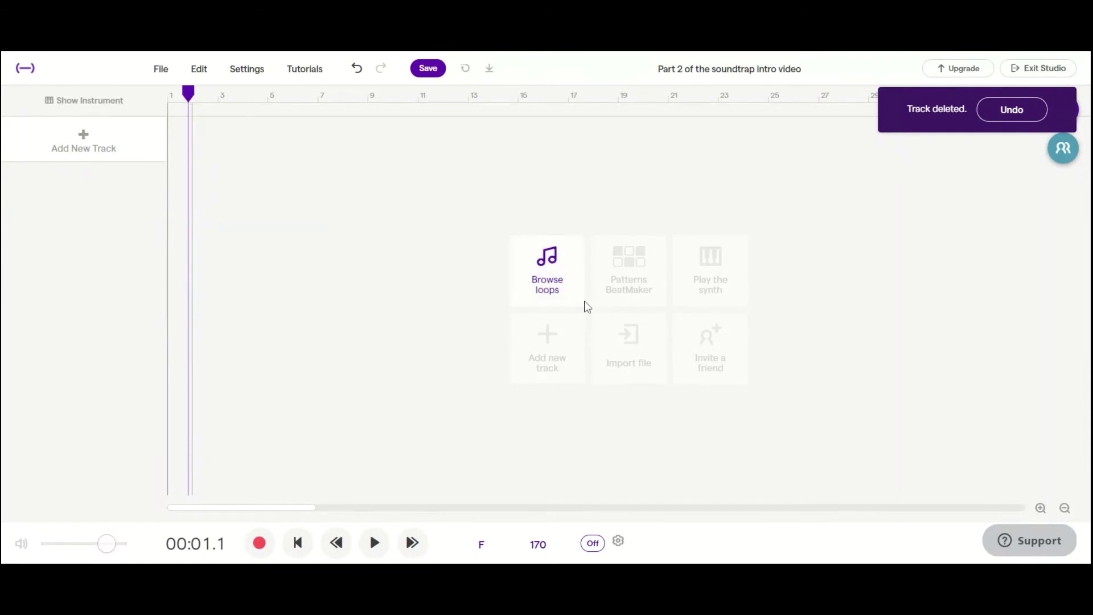
Step: Save the project while viewing the loop library and the dialog for inviting people, leaving both closed at the end
click(546, 286)
click(450, 269)
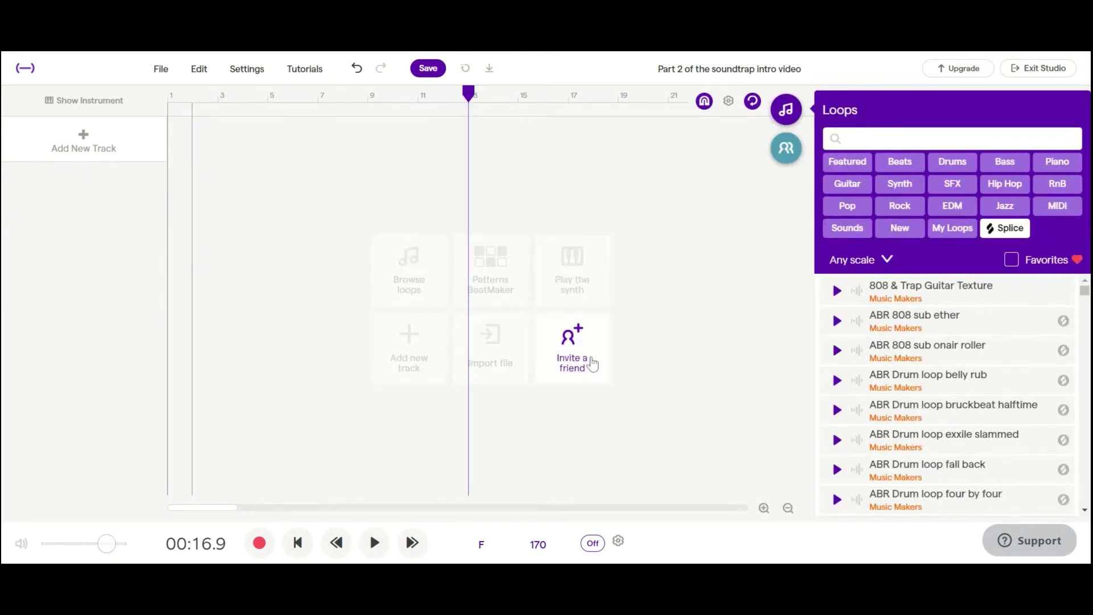
key(ctrl+s)
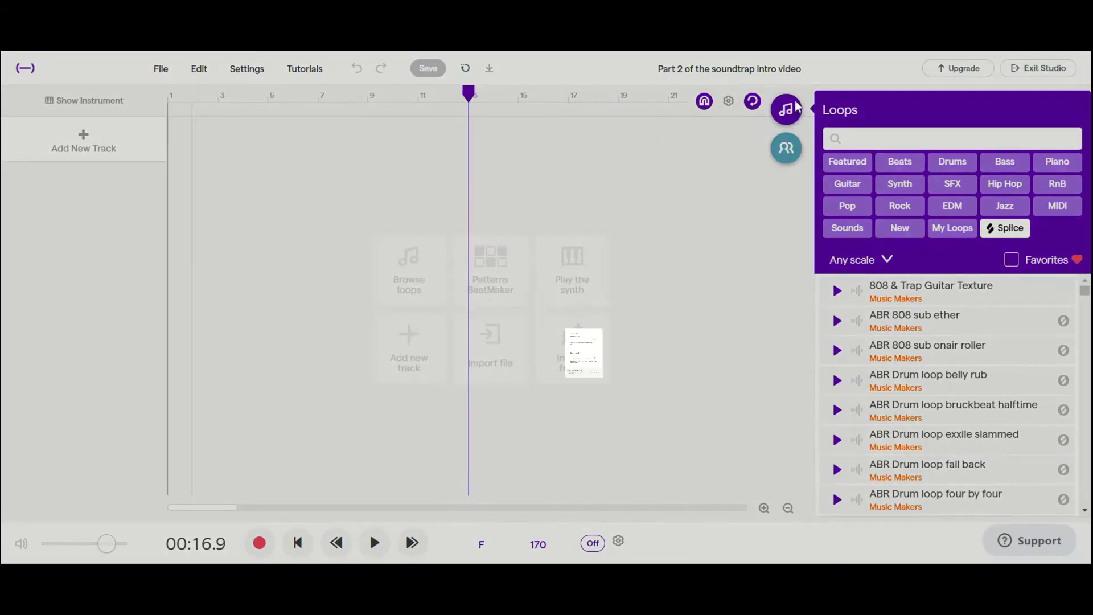
click(787, 111)
click(787, 109)
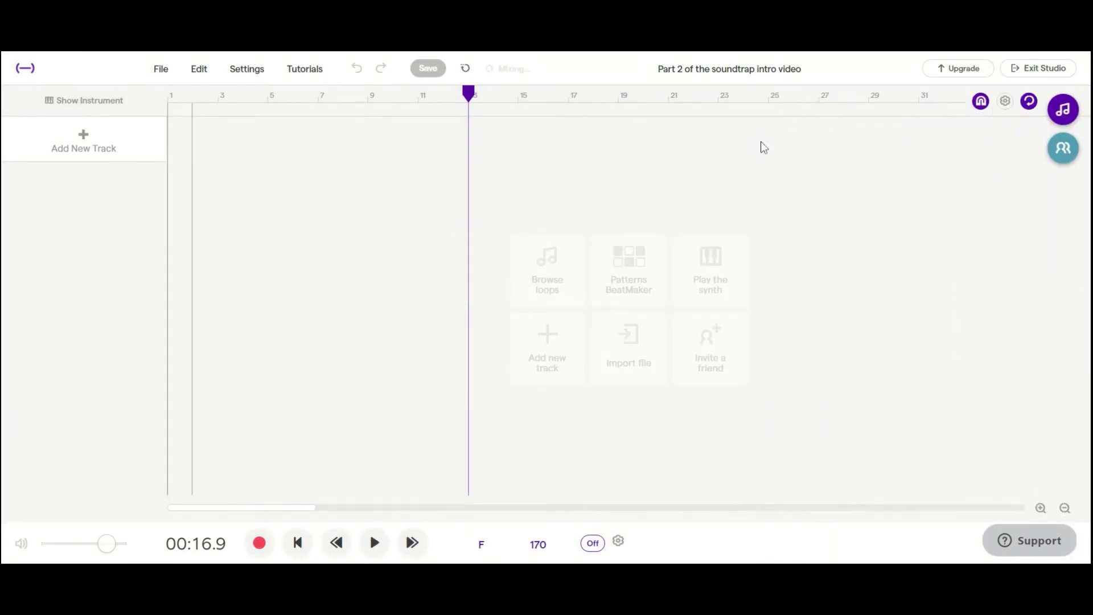
click(697, 346)
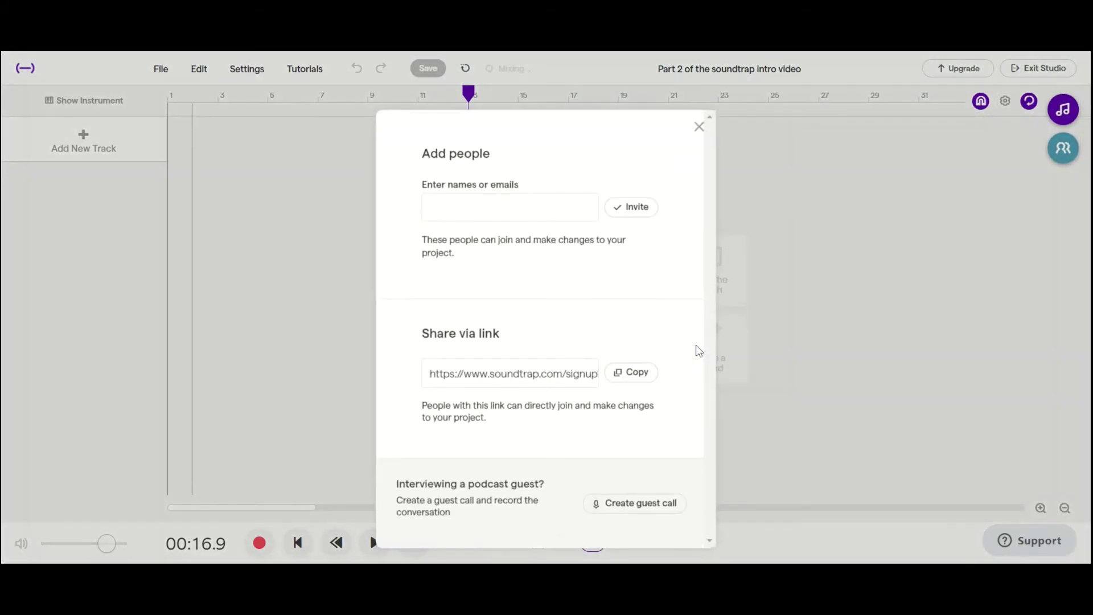
click(761, 308)
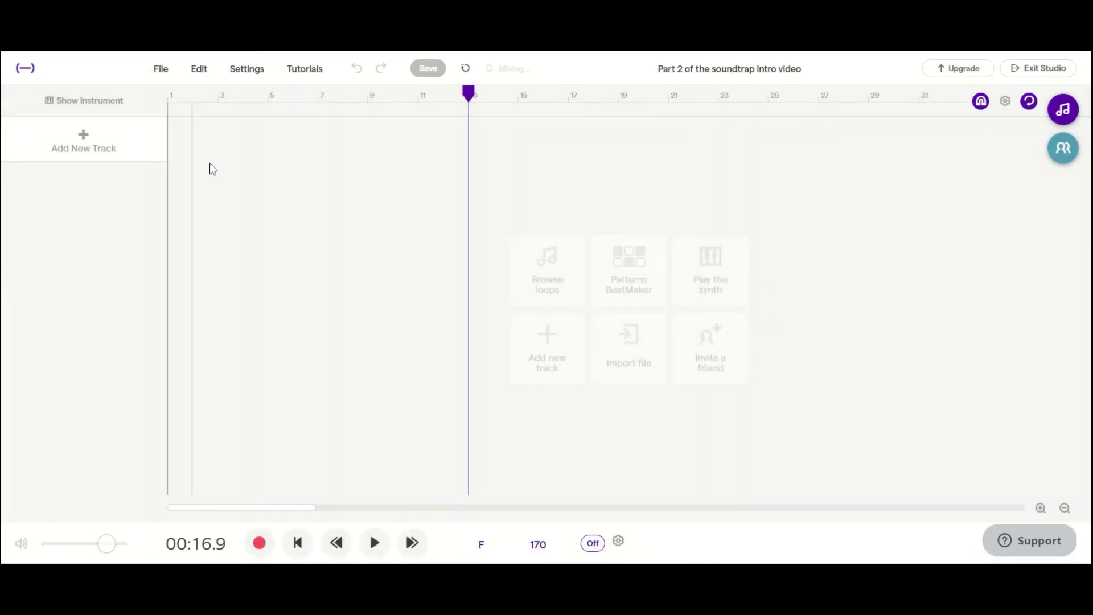
Step: Add a Strings instrument track and try out a few notes on its on-screen keyboard
click(54, 158)
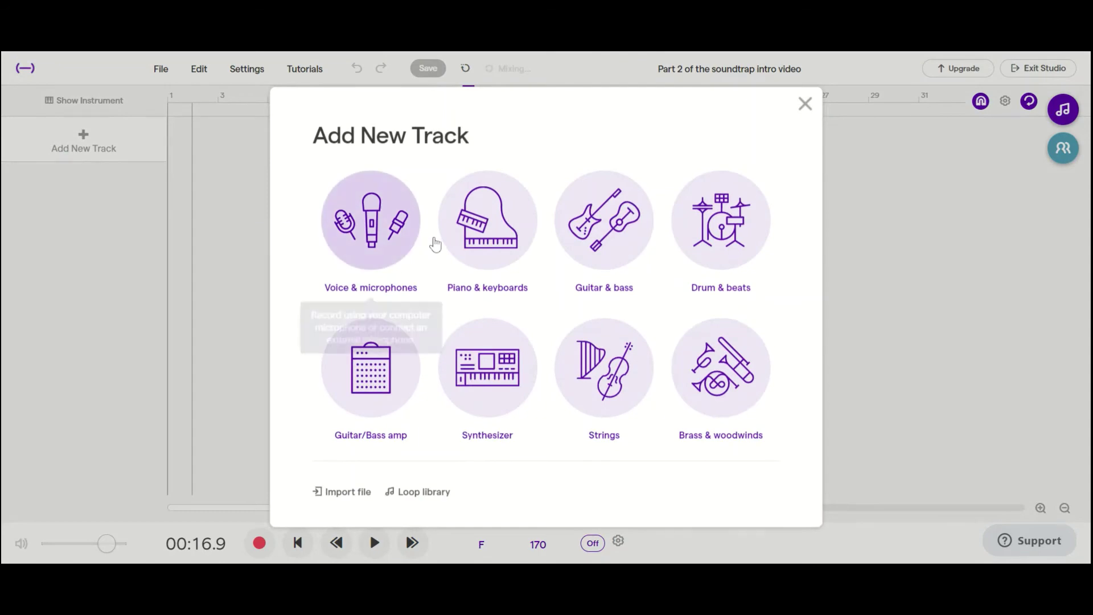
click(614, 385)
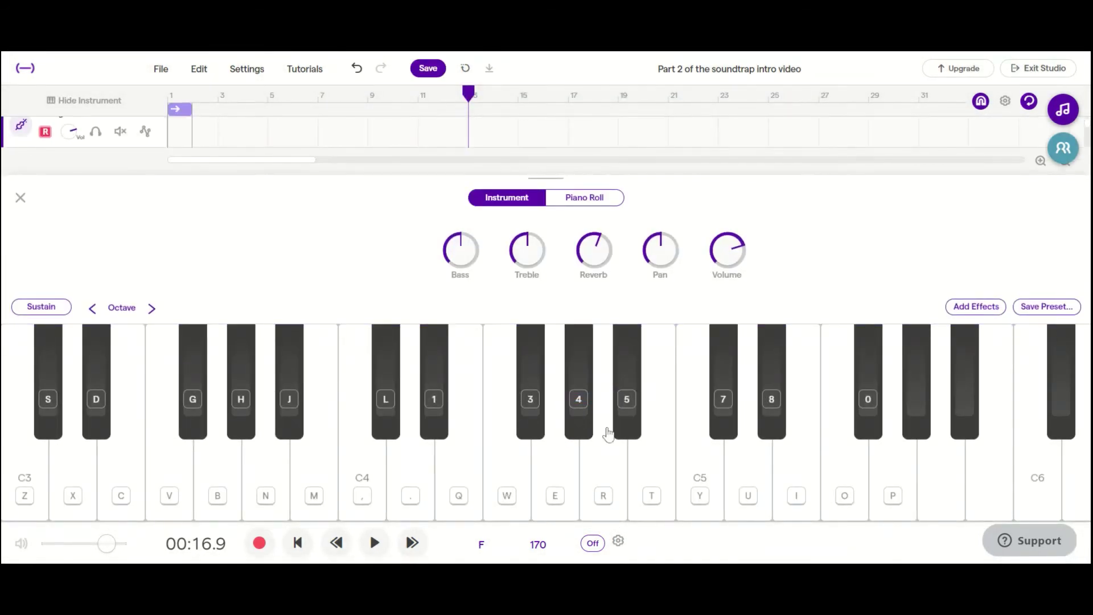
click(520, 434)
click(422, 434)
Step: Try two neighbouring notes around C4 with Sustain on, turn Sustain off again and close the instrument view
click(35, 308)
click(300, 465)
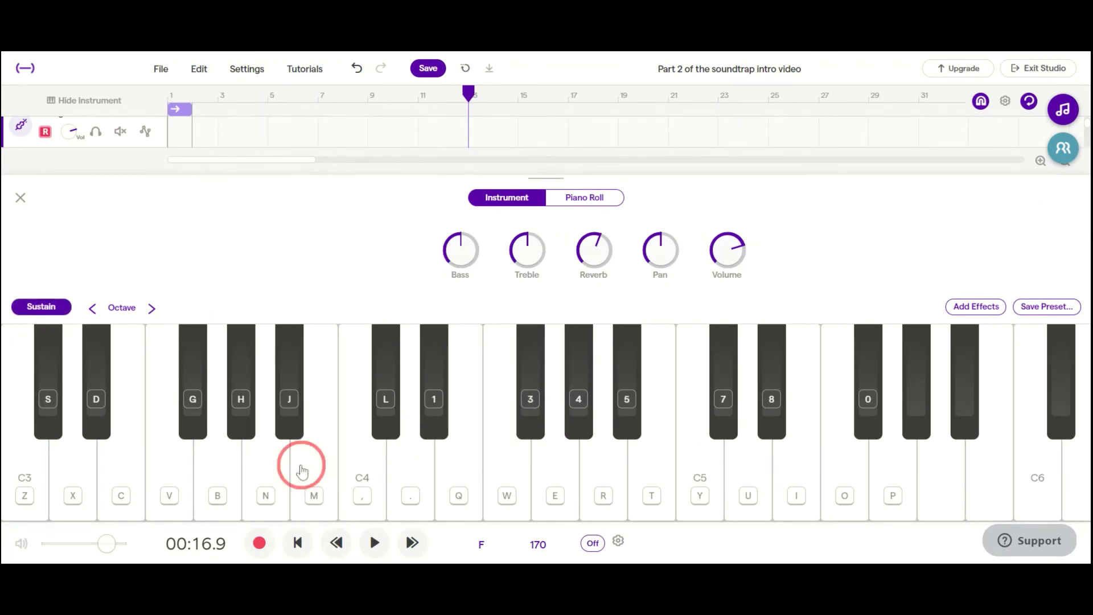
click(361, 470)
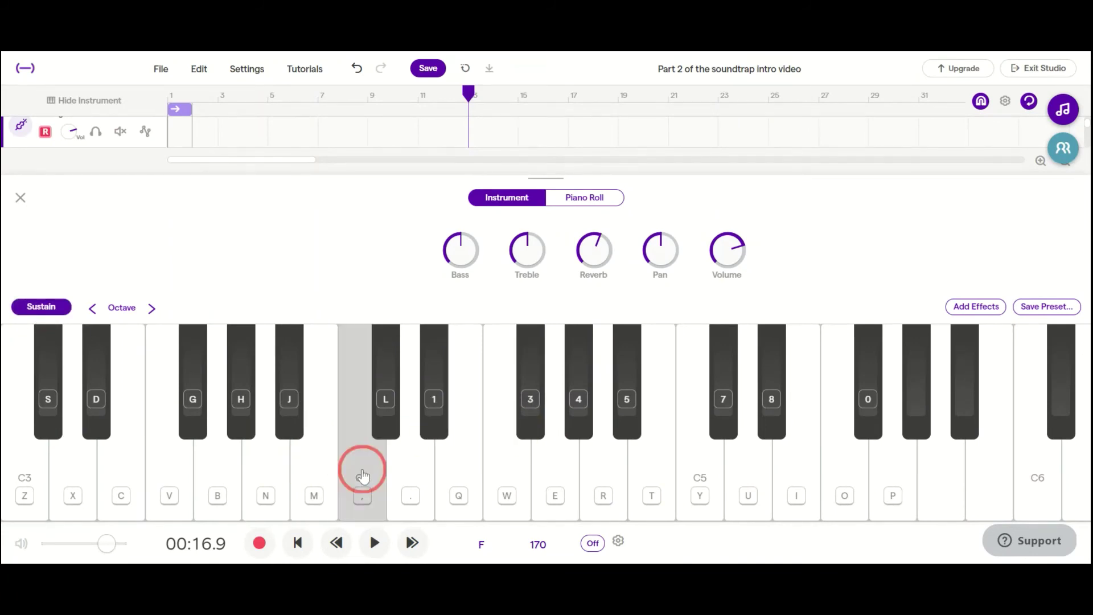
click(33, 307)
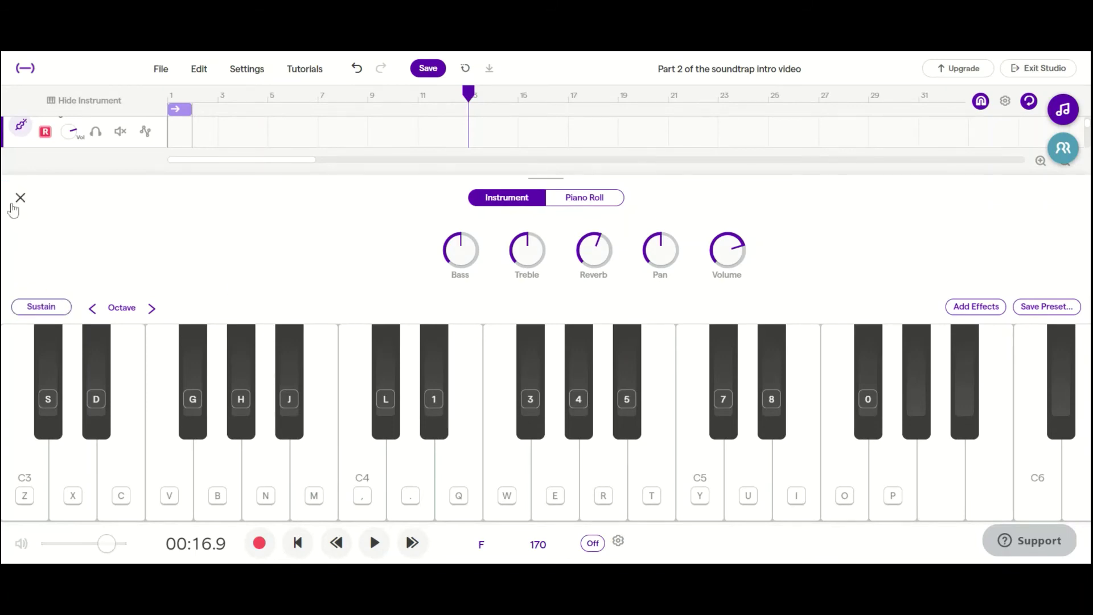
click(12, 204)
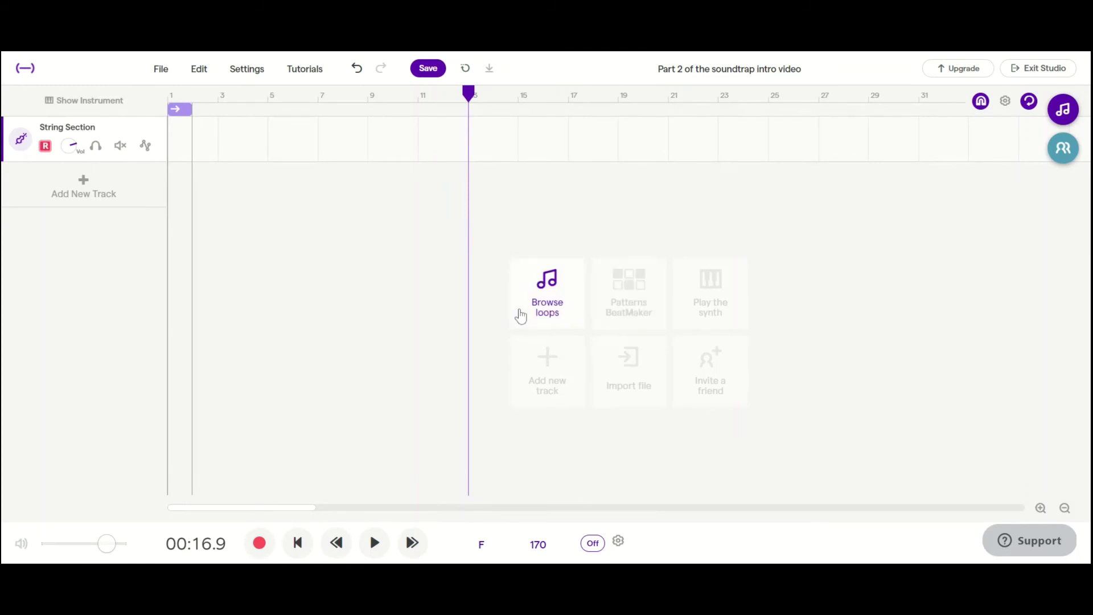
Step: Add a Patterns BeatMaker track with a snare on step 7 and a kick on step 10, close its editor and save the project
click(619, 313)
click(338, 402)
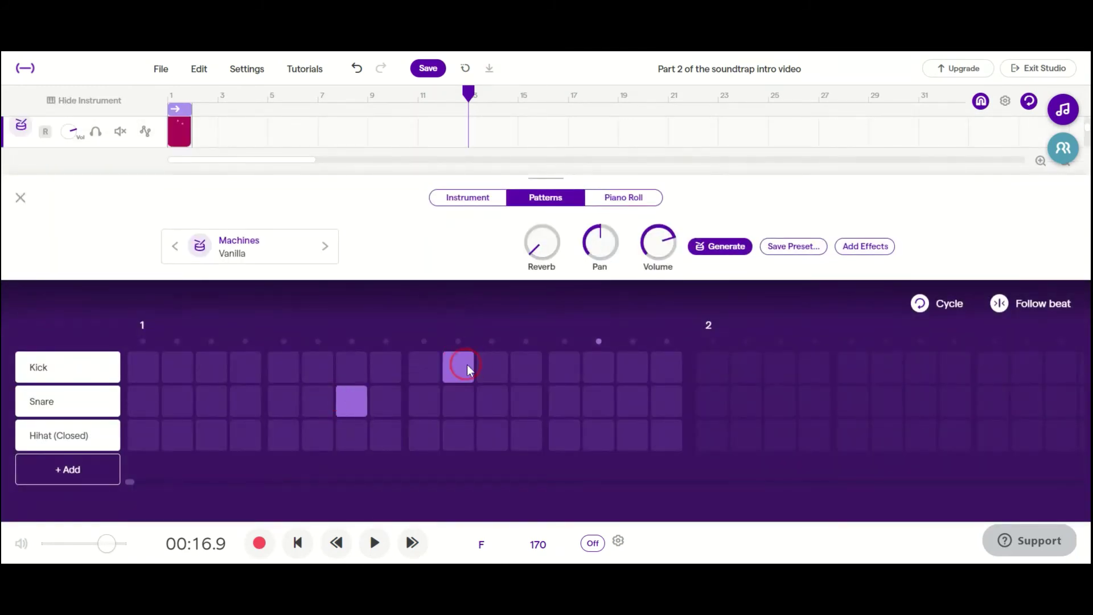
click(19, 211)
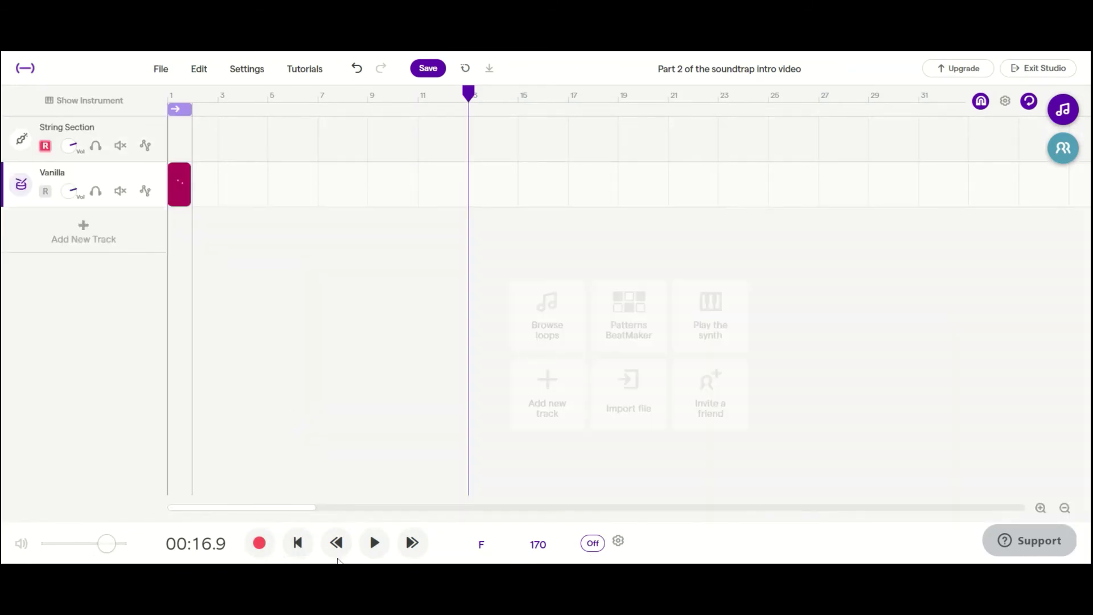
click(428, 68)
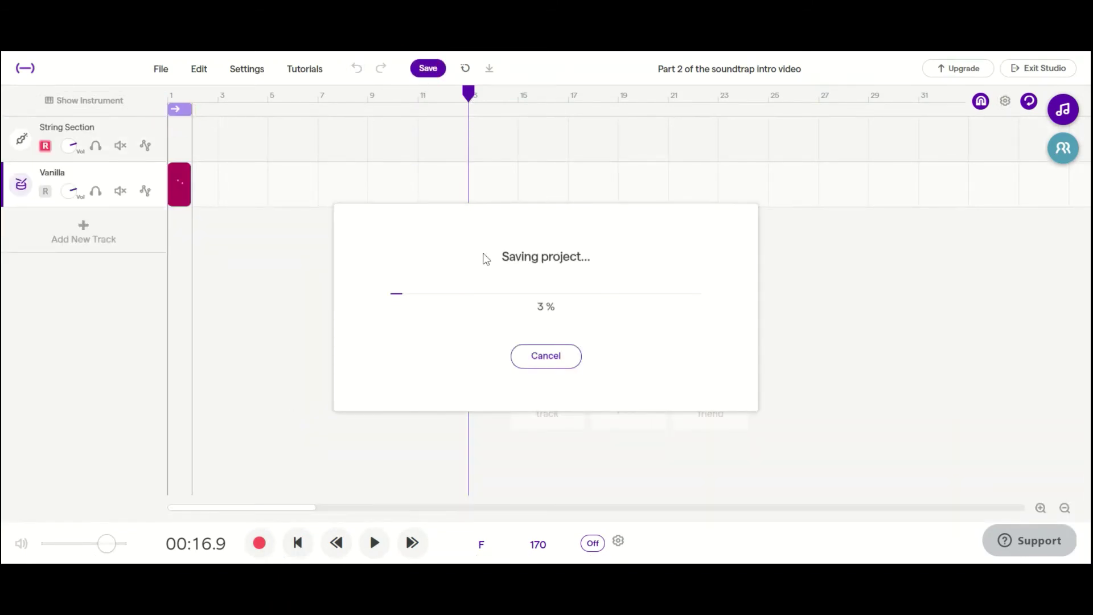